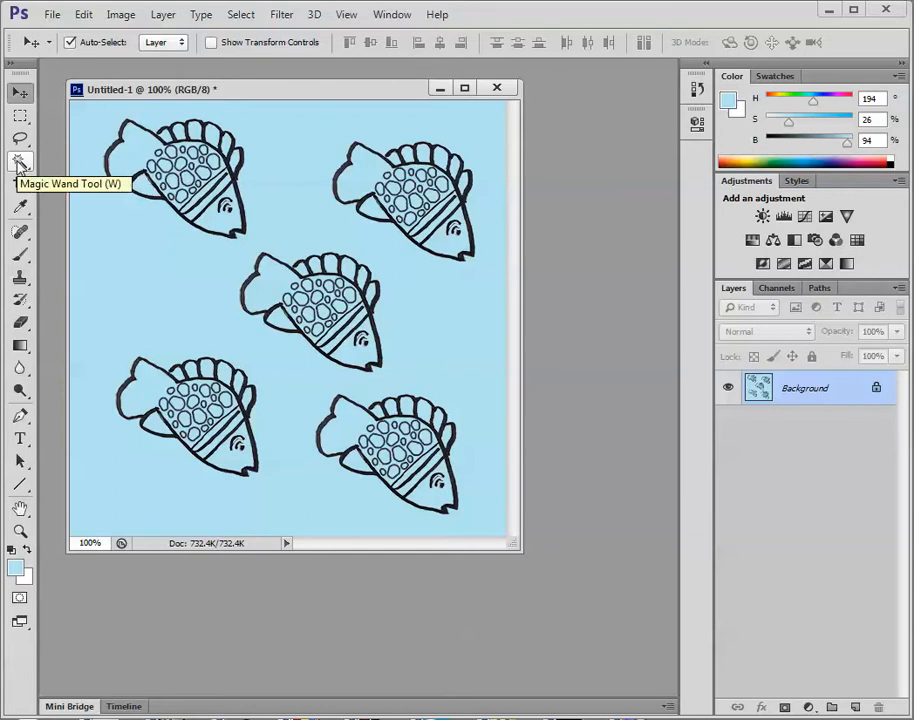
Select all the light blue areas of the image with the Magic Wand, and invert the selection to the fish outlines.
left_click_drag(18, 165, 58, 168)
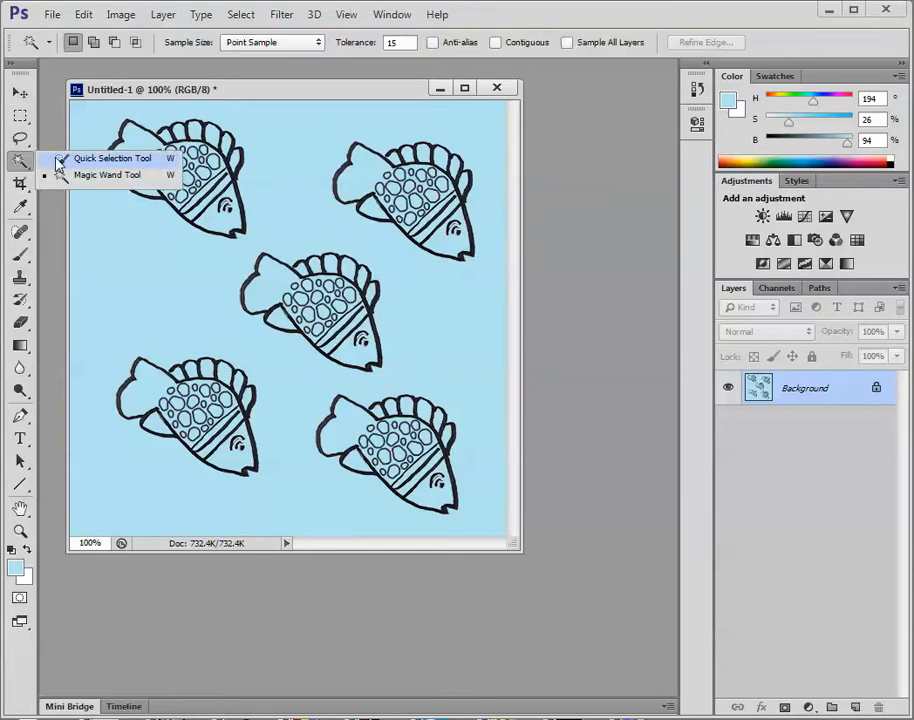
left_click_drag(57, 163, 66, 181)
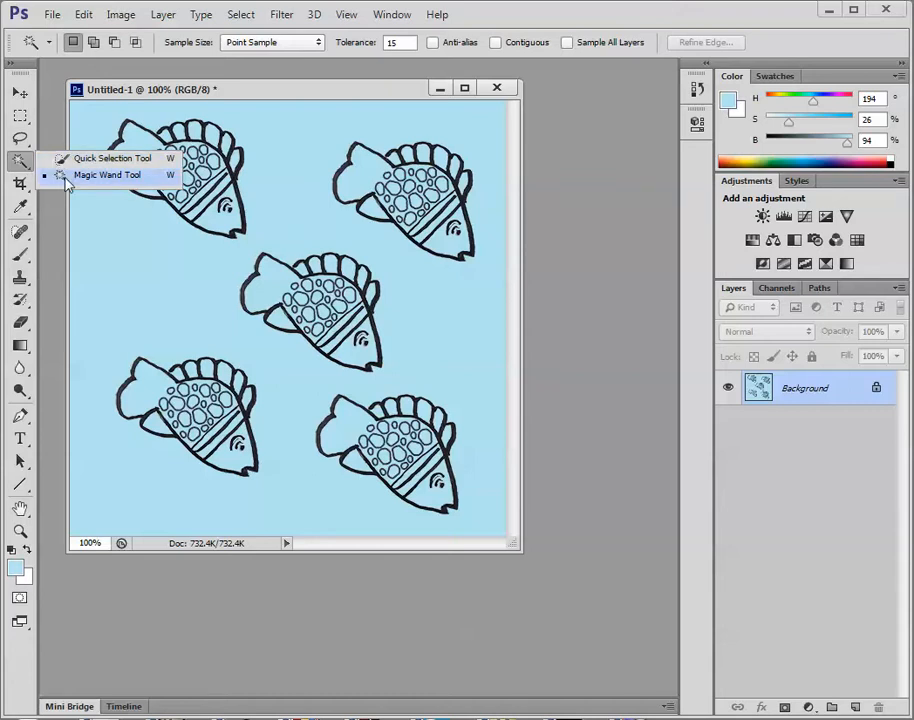
left_click_drag(66, 181, 66, 182)
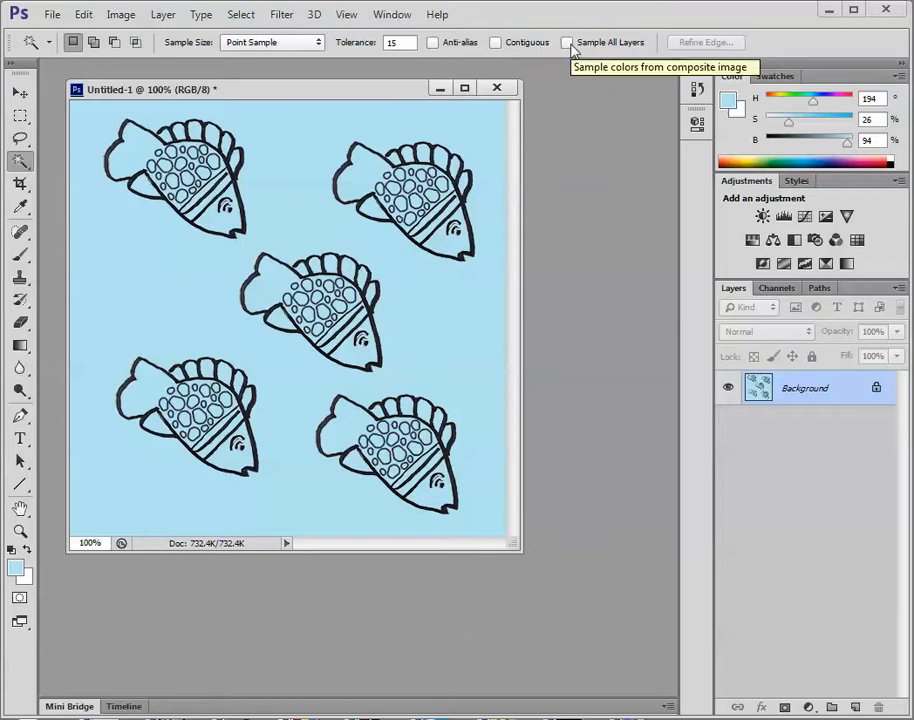
left_click(276, 175)
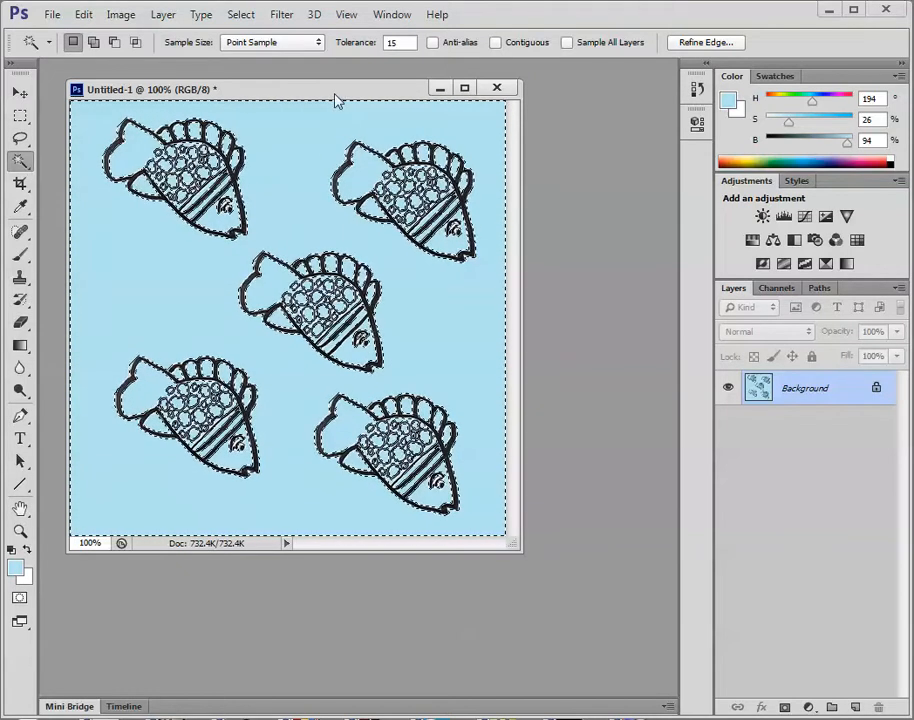
left_click(246, 17)
left_click(263, 86)
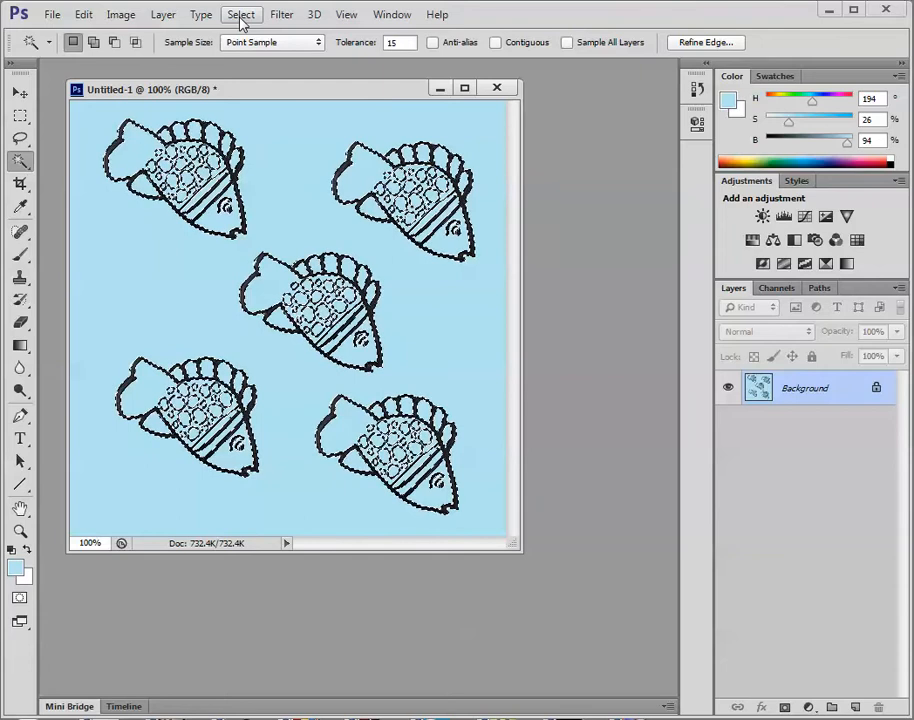
Cut the selected fish outlines from the Background onto a new layer with Layer Via Cut.
left_click(157, 16)
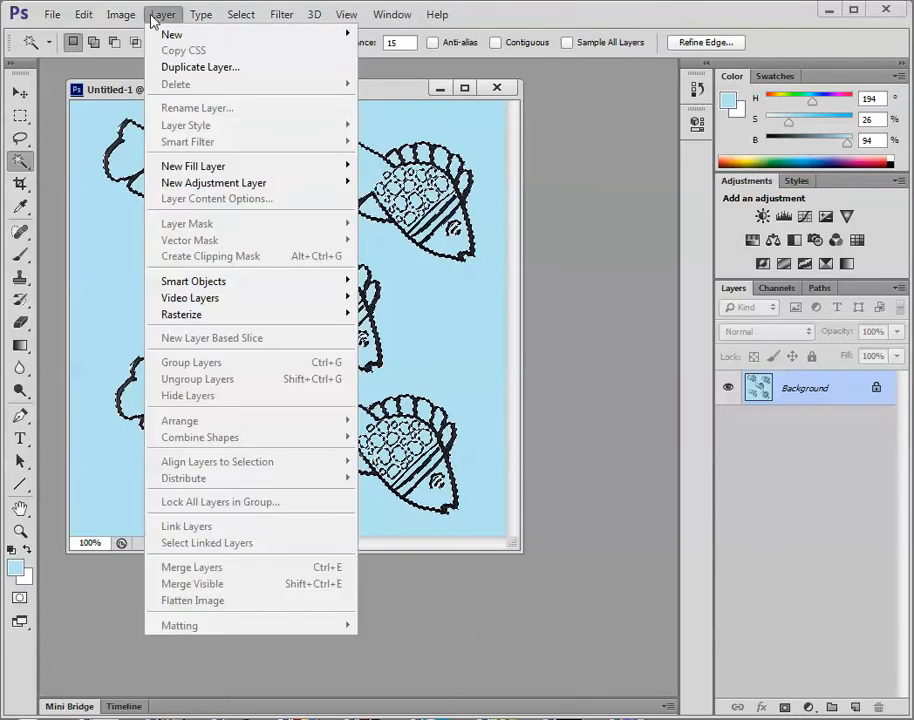
mouse_move(190, 35)
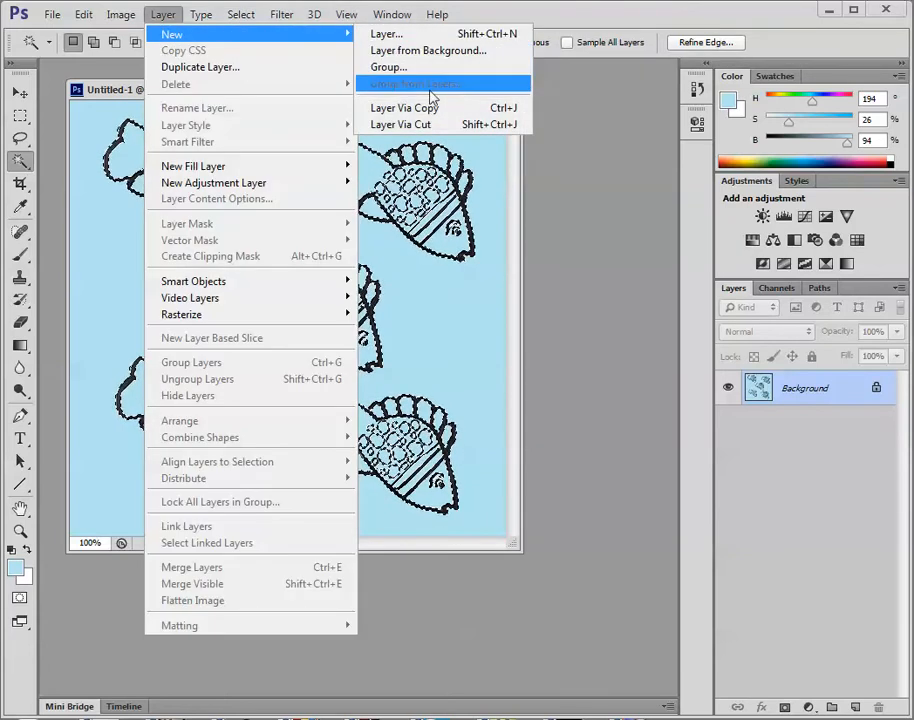
left_click(435, 125)
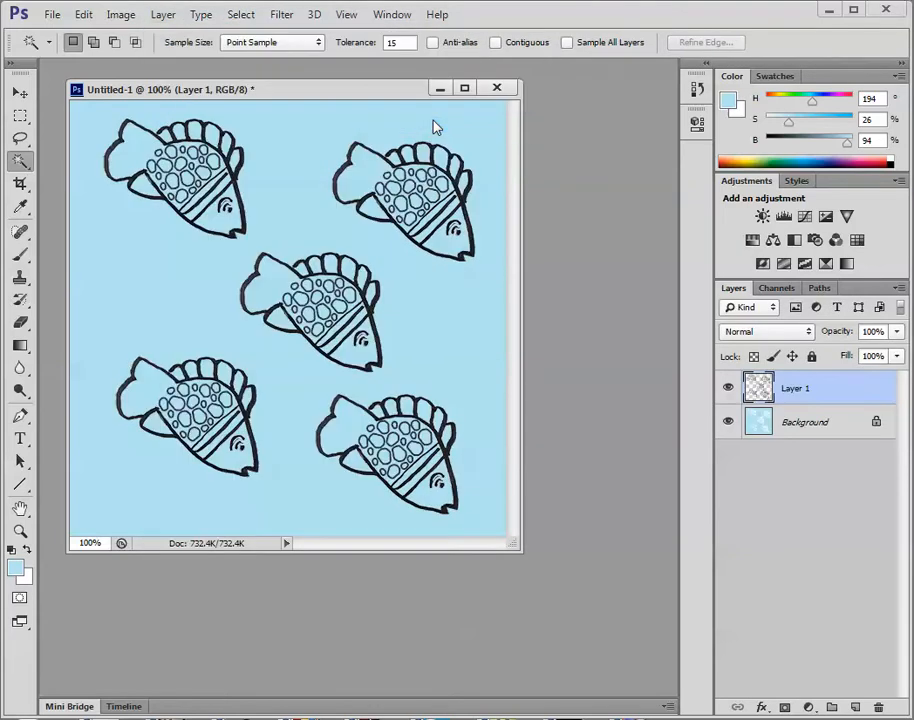
Check the separated outlines by toggling layer visibility, leaving Layer 1 hidden and the Background shown.
left_click(728, 422)
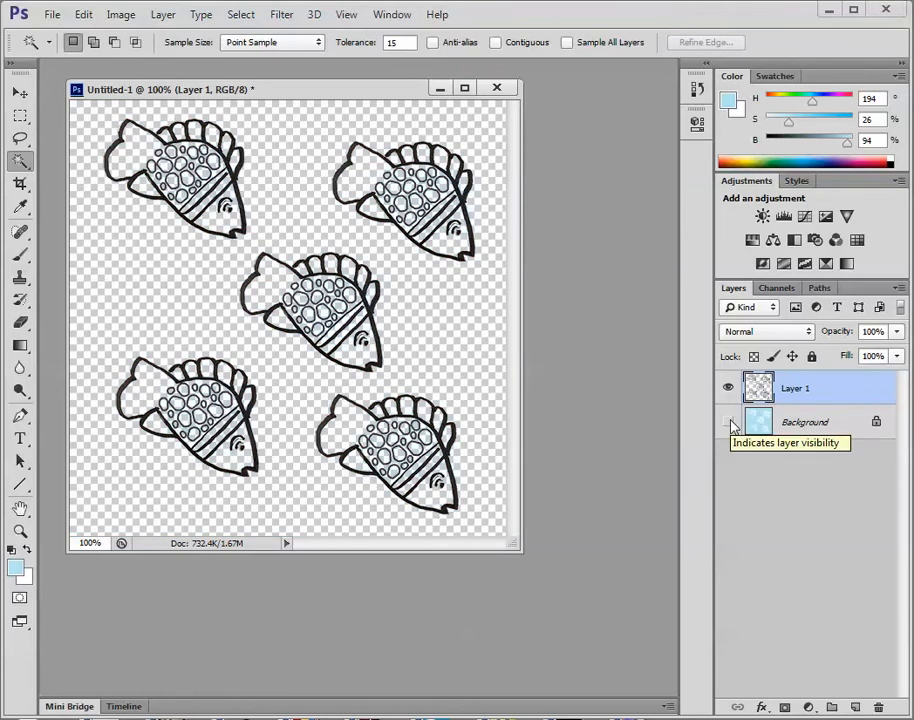
left_click(728, 388)
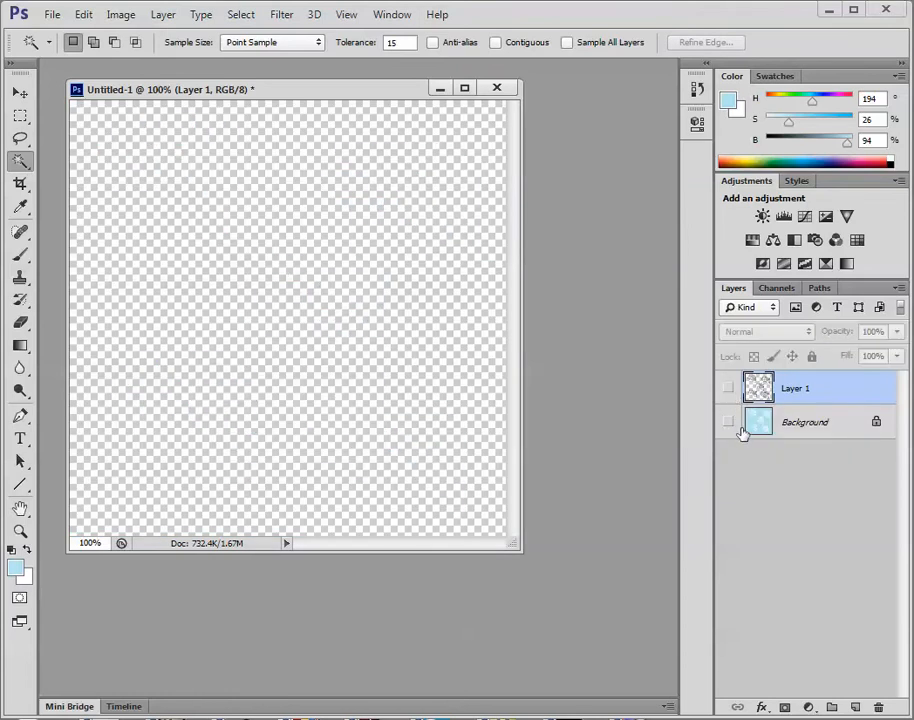
left_click(728, 422)
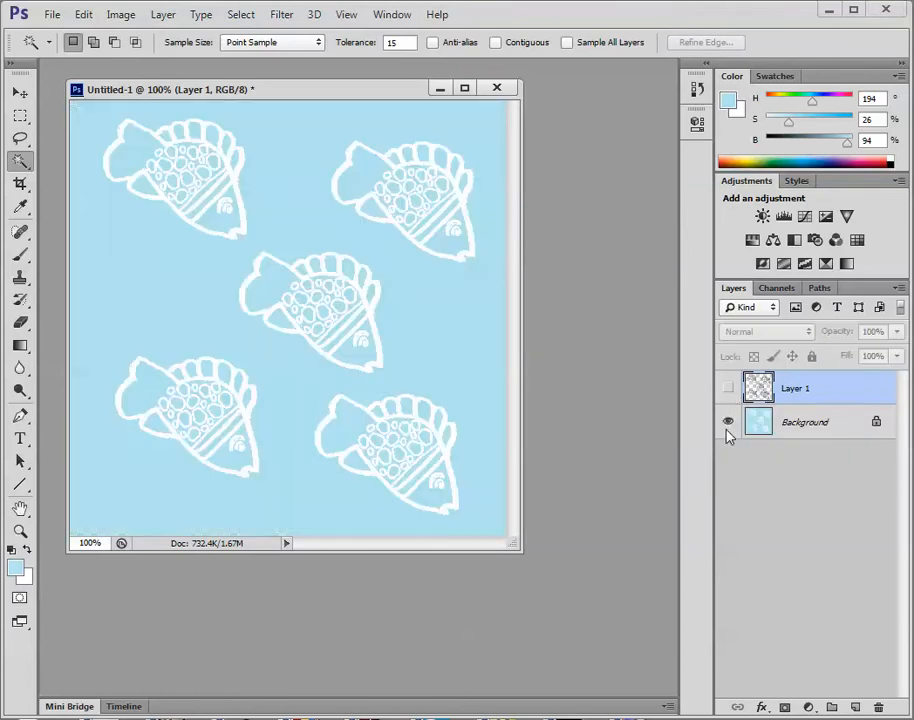
Fill the whole Background layer with the light blue foreground colour and show Layer 1 again.
left_click(798, 430)
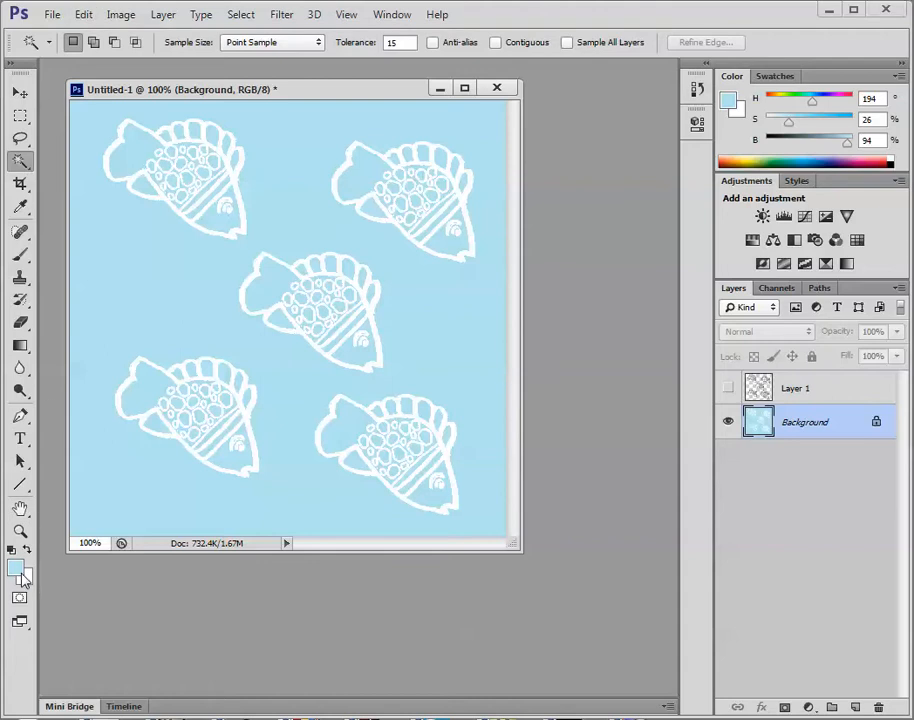
left_click(83, 20)
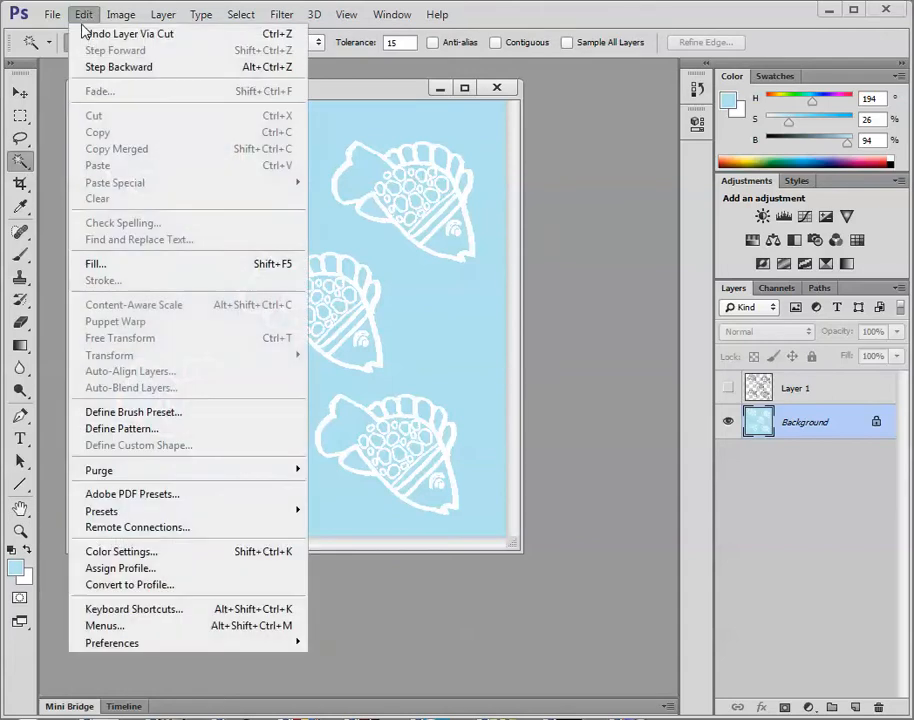
left_click(136, 263)
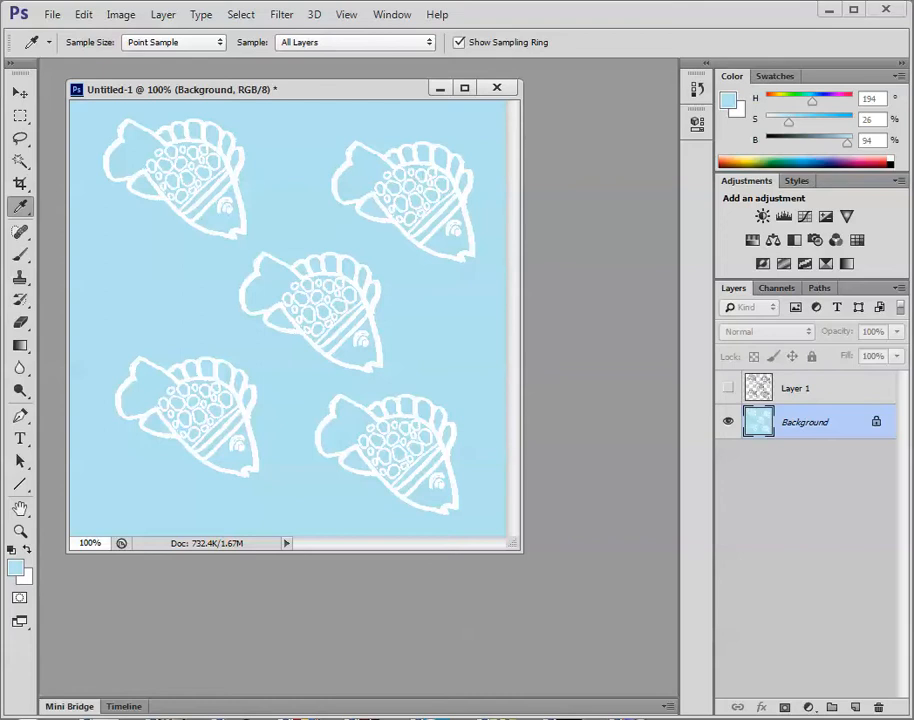
left_click(616, 323)
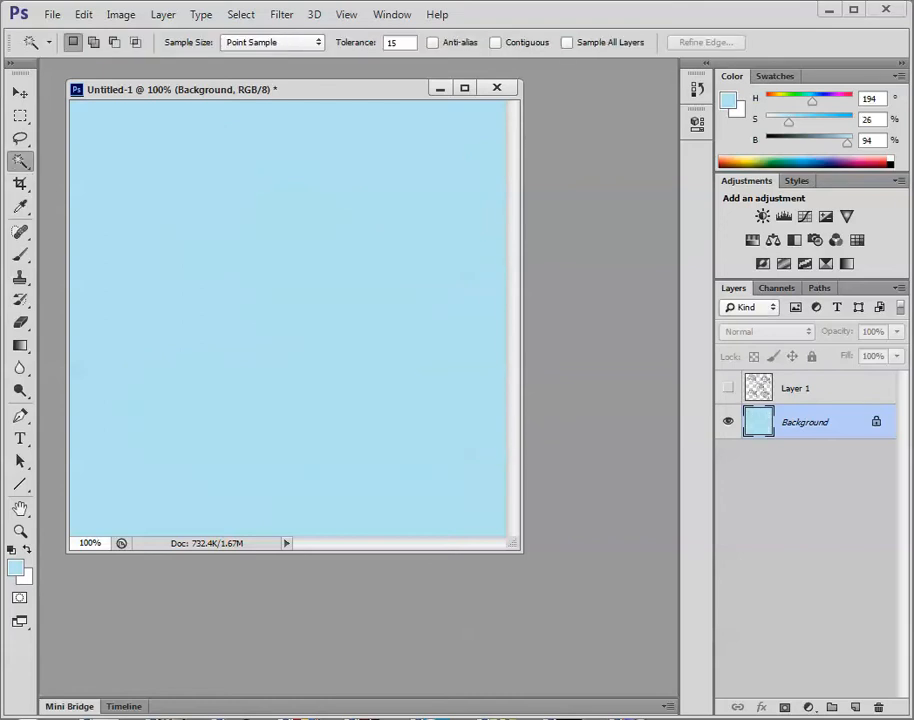
left_click(727, 389)
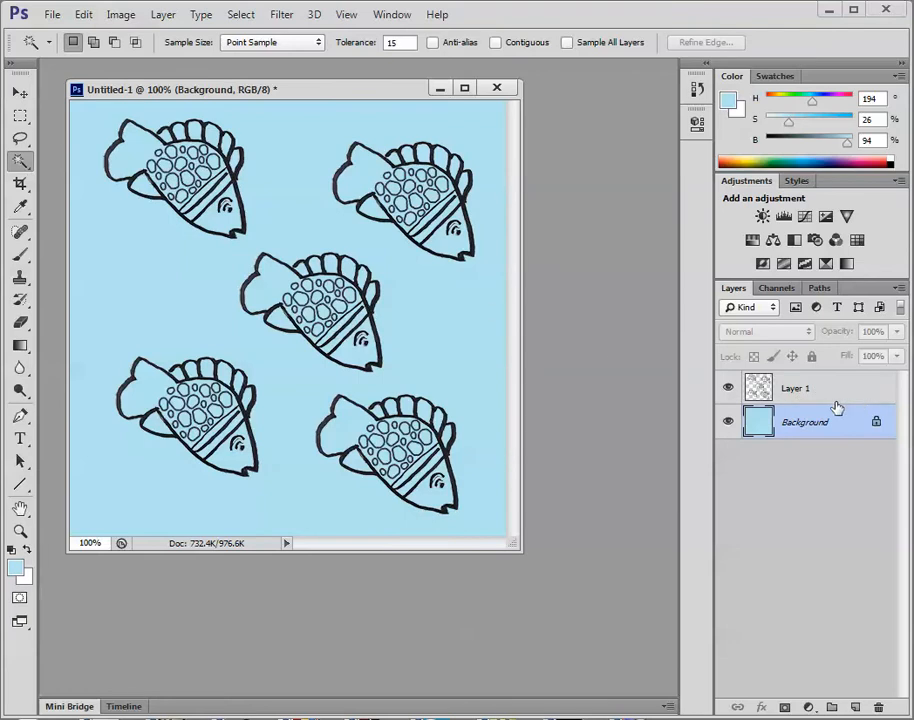
Cut the upper-left fish from Layer 1 onto its own layer using a rectangular marquee, and check it by toggling its visibility.
left_click(762, 394)
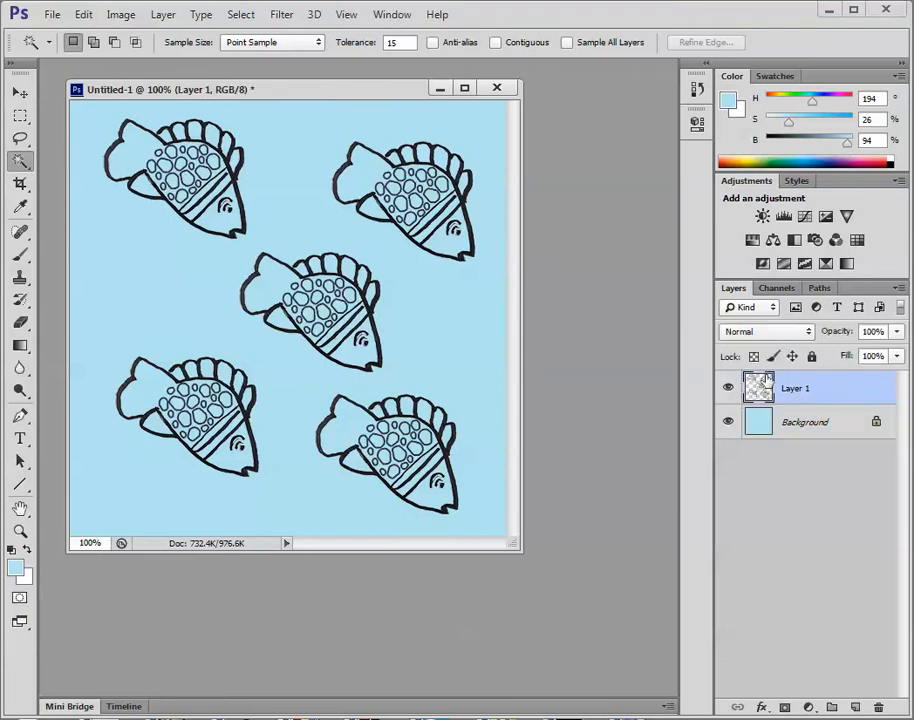
left_click(24, 118)
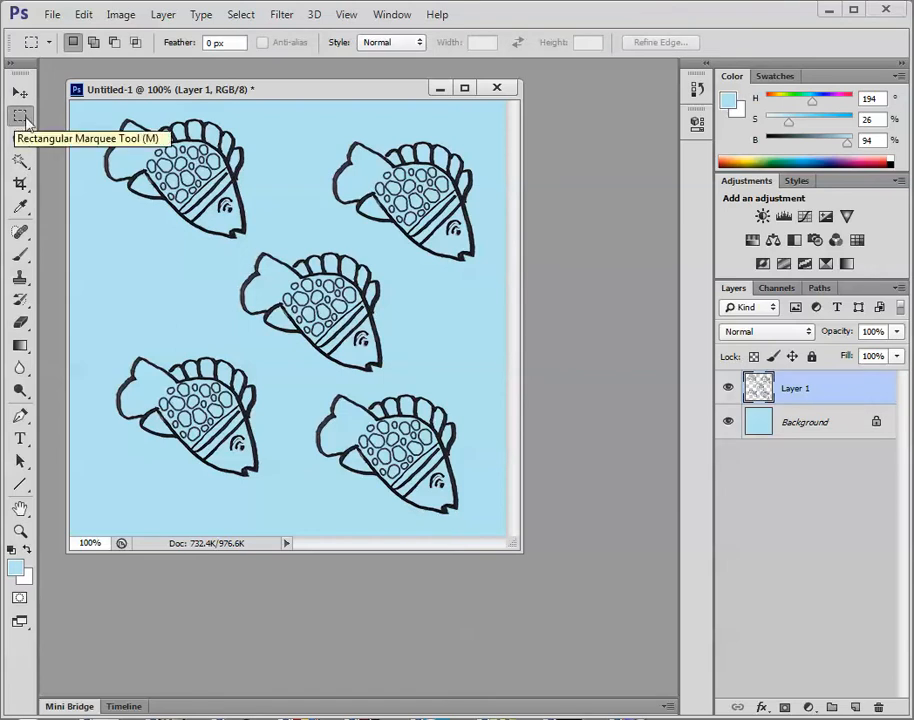
left_click_drag(86, 108, 265, 247)
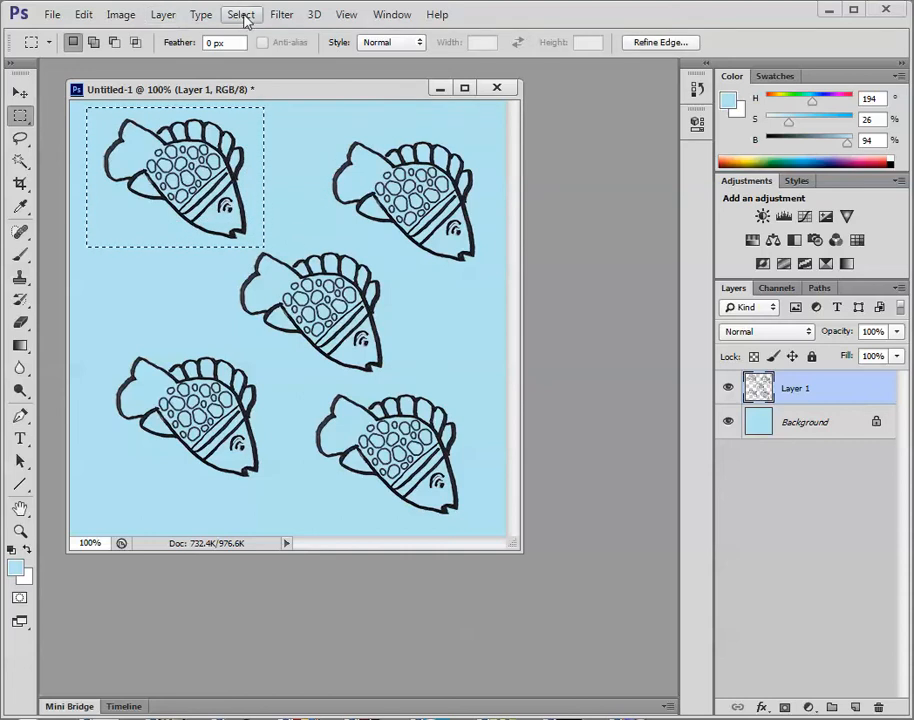
left_click(170, 15)
mouse_move(180, 37)
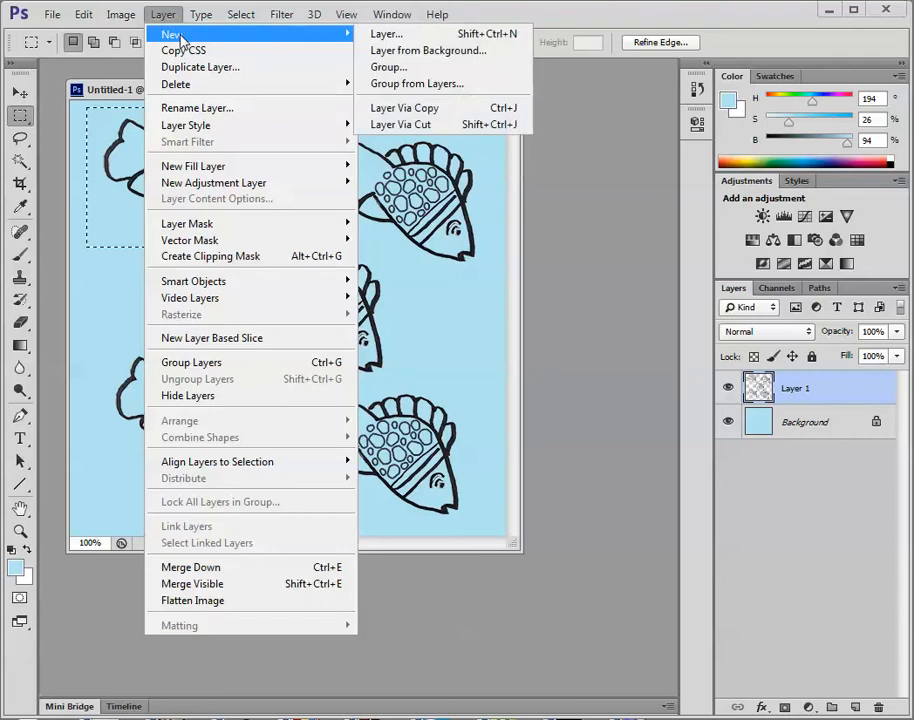
left_click(405, 125)
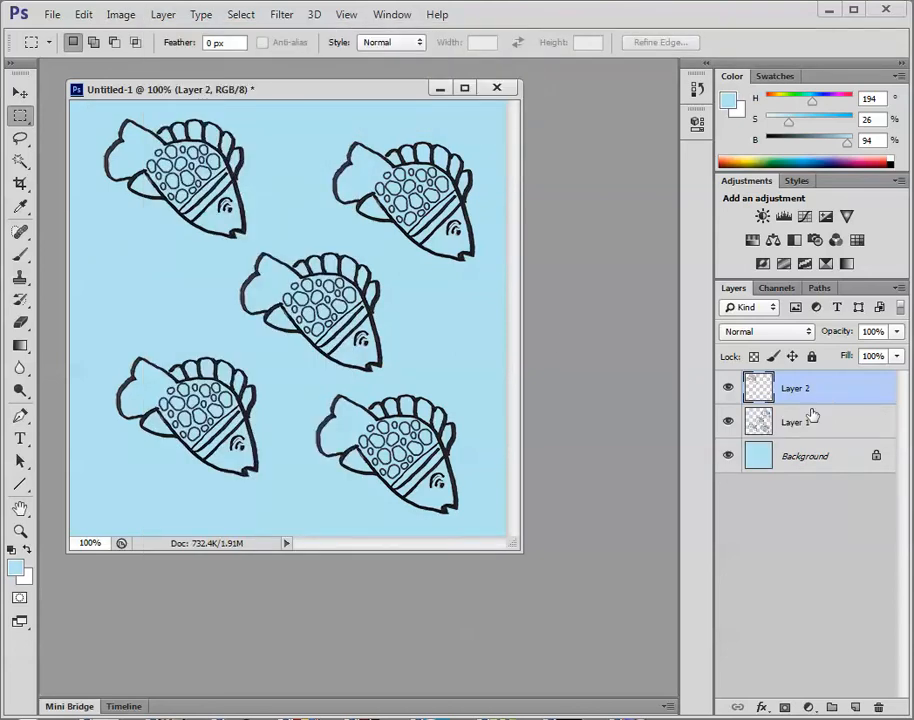
left_click(728, 389)
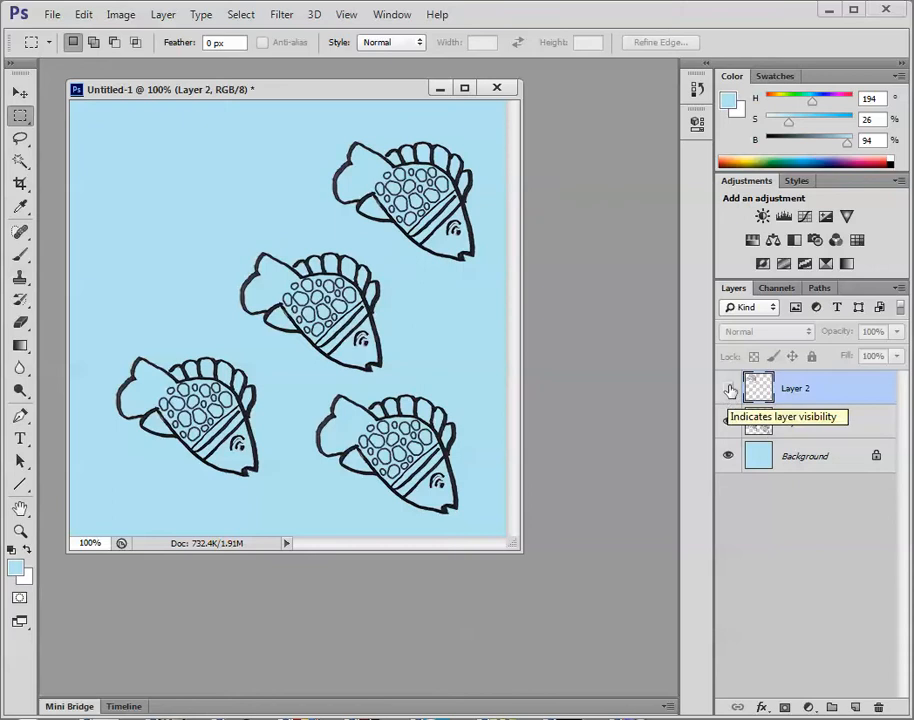
left_click(728, 388)
Outline the upper-right fish on Layer 1 with the Lasso and cut it onto its own layer.
left_click(800, 427)
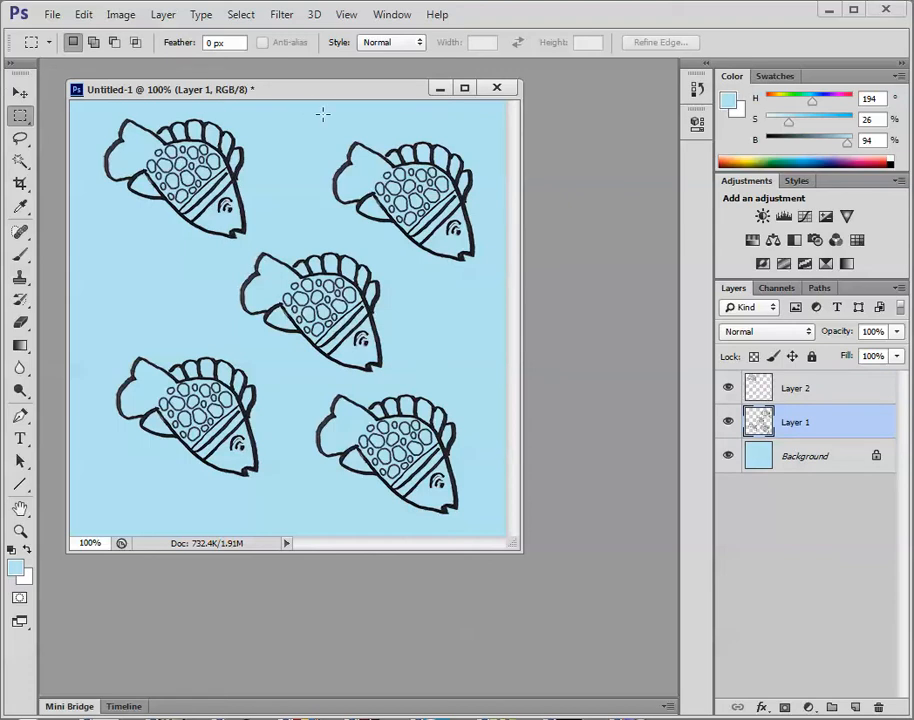
left_click_drag(310, 119, 497, 235)
left_click(453, 285)
left_click(20, 137)
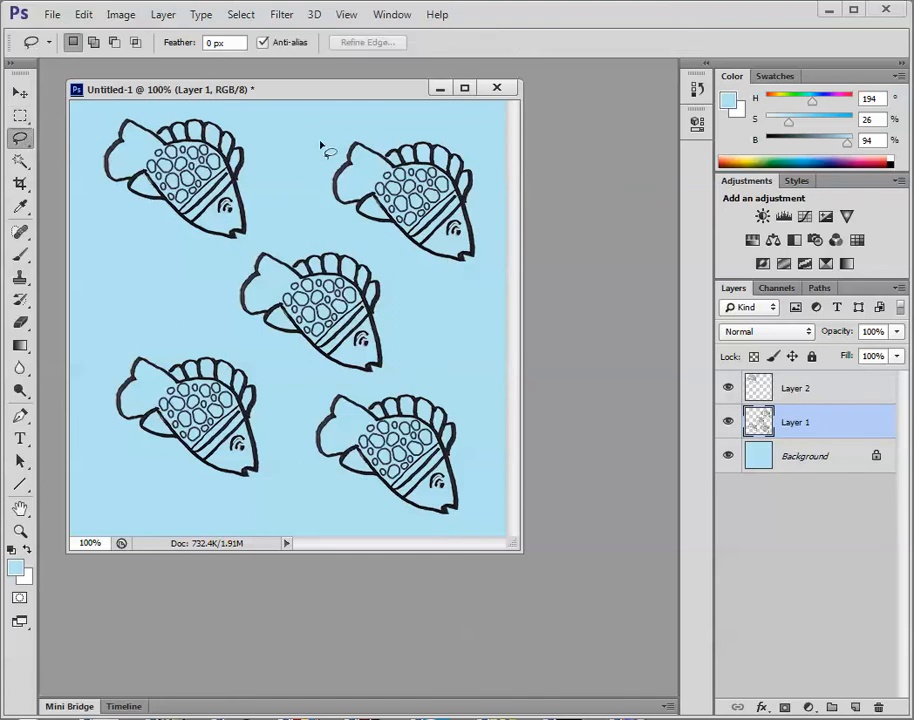
mouse_move(378, 135)
left_mouse_down()
mouse_move(326, 124)
mouse_move(311, 144)
mouse_move(333, 208)
mouse_move(387, 254)
mouse_move(474, 278)
mouse_move(496, 231)
mouse_move(483, 144)
mouse_move(427, 117)
mouse_move(374, 133)
left_mouse_up()
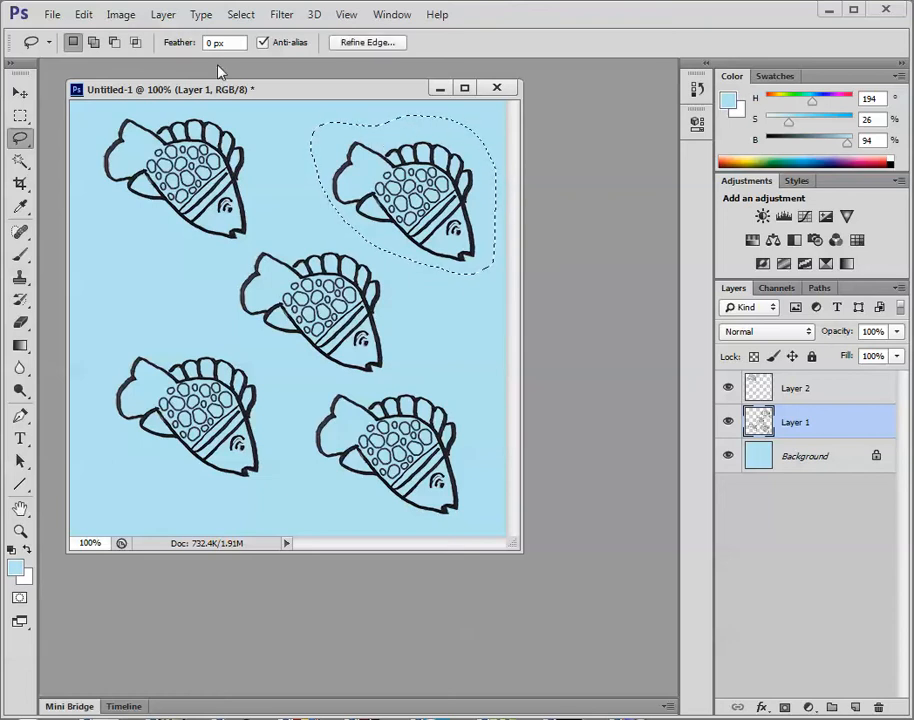
left_click(164, 16)
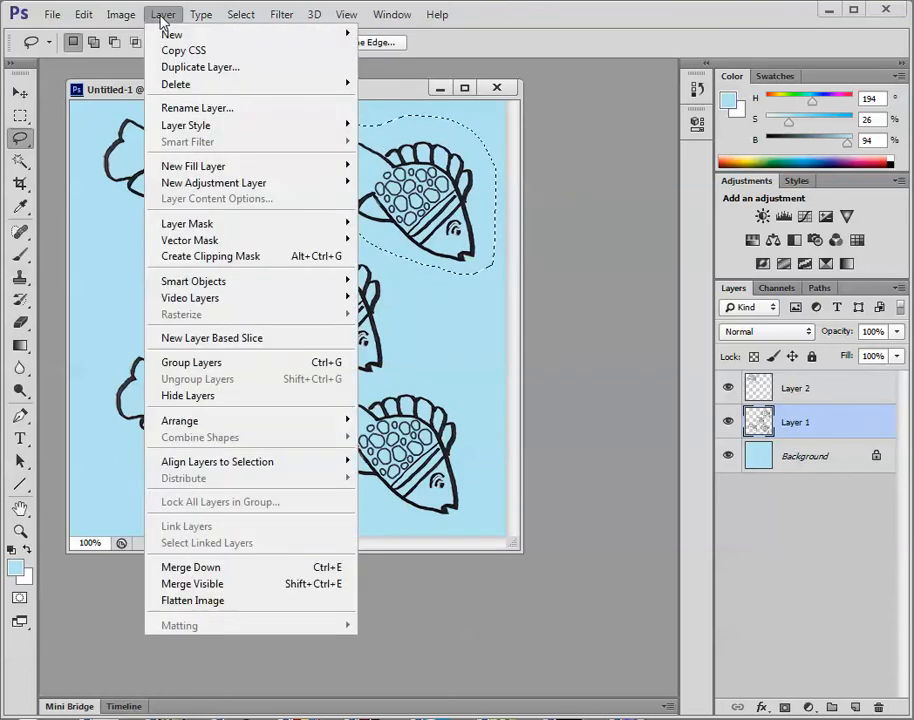
mouse_move(160, 34)
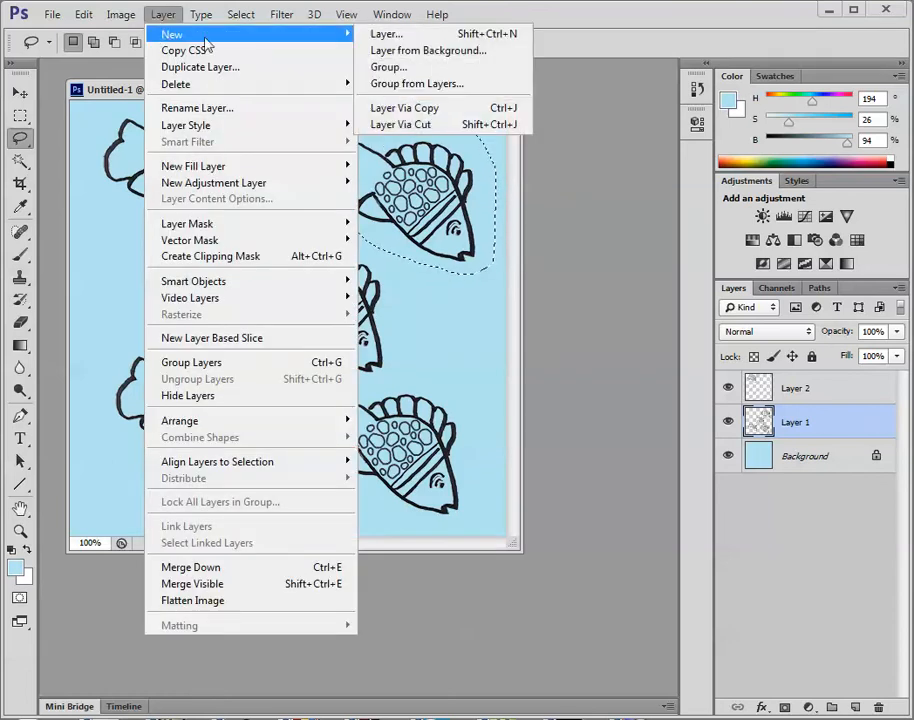
left_click(405, 126)
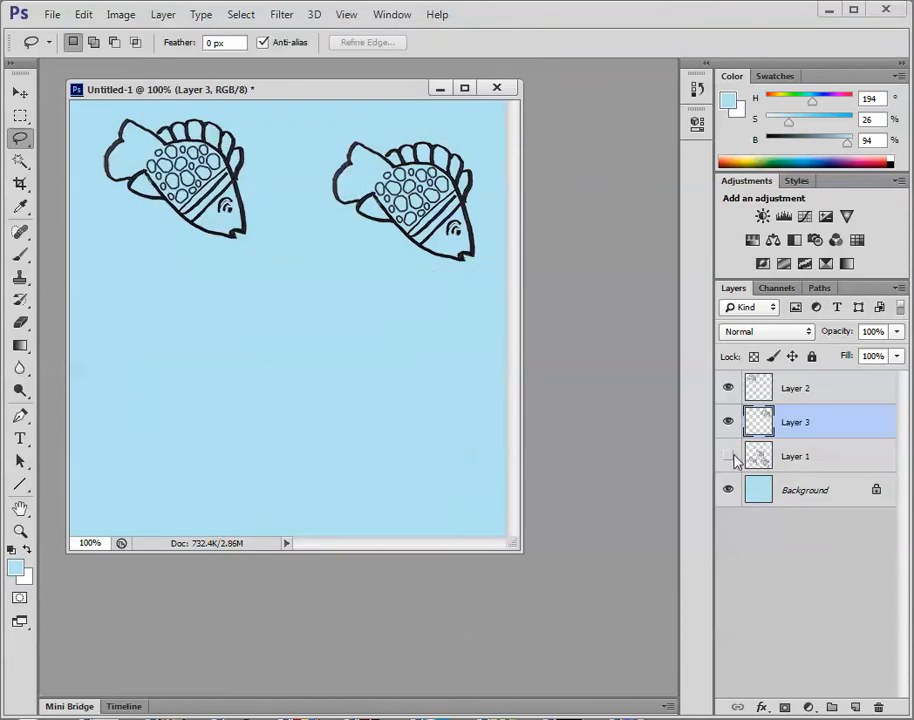
Toggle the visibility of Layer 1, Layer 2 and Layer 3 to check which fish each one holds.
left_click(729, 456)
left_click(728, 388)
left_click(729, 422)
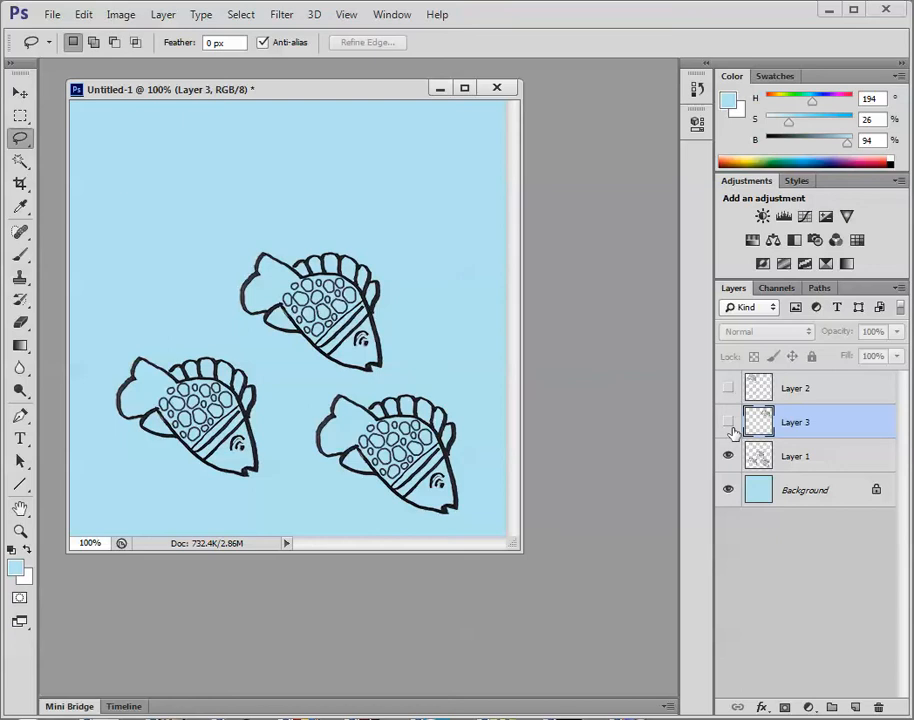
left_click(730, 423)
left_click(731, 390)
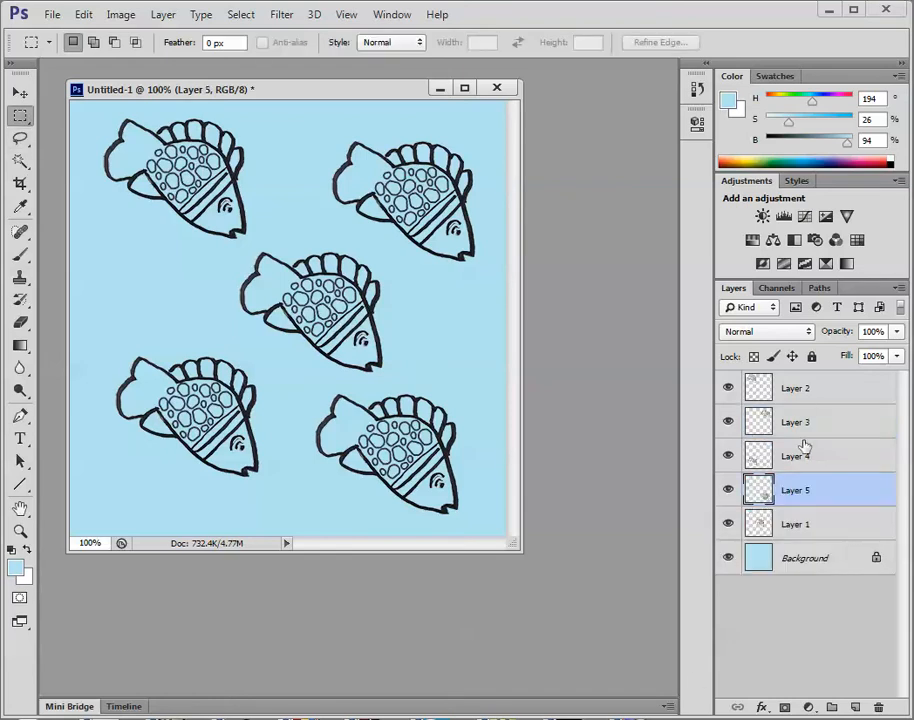
Hide all five fish layers and show them one by one to check that each holds a single fish.
left_click_drag(727, 388, 729, 530)
left_click(728, 524)
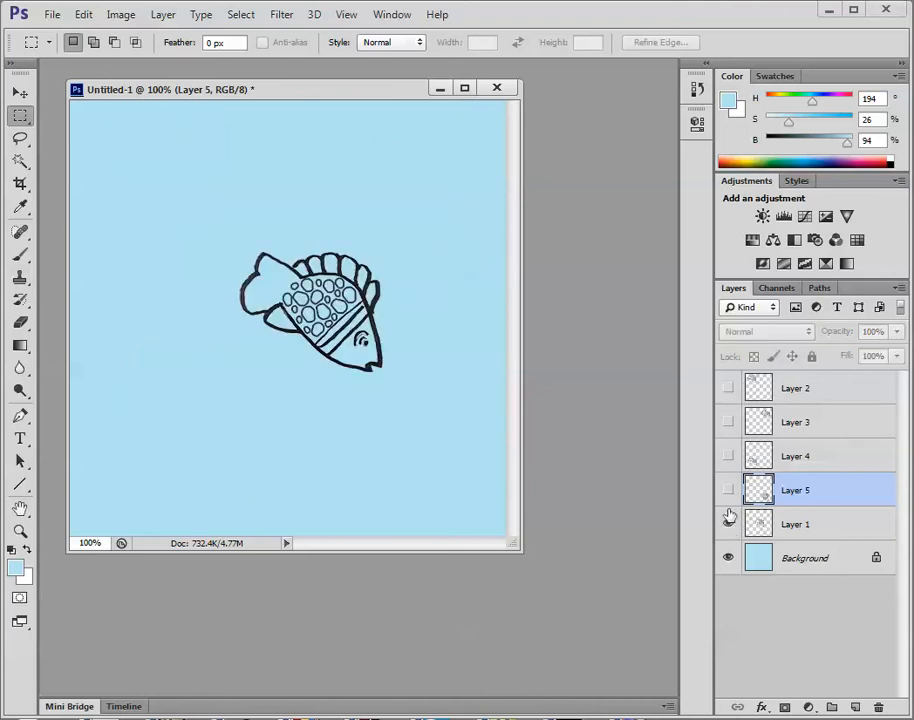
left_click(728, 490)
left_click(728, 456)
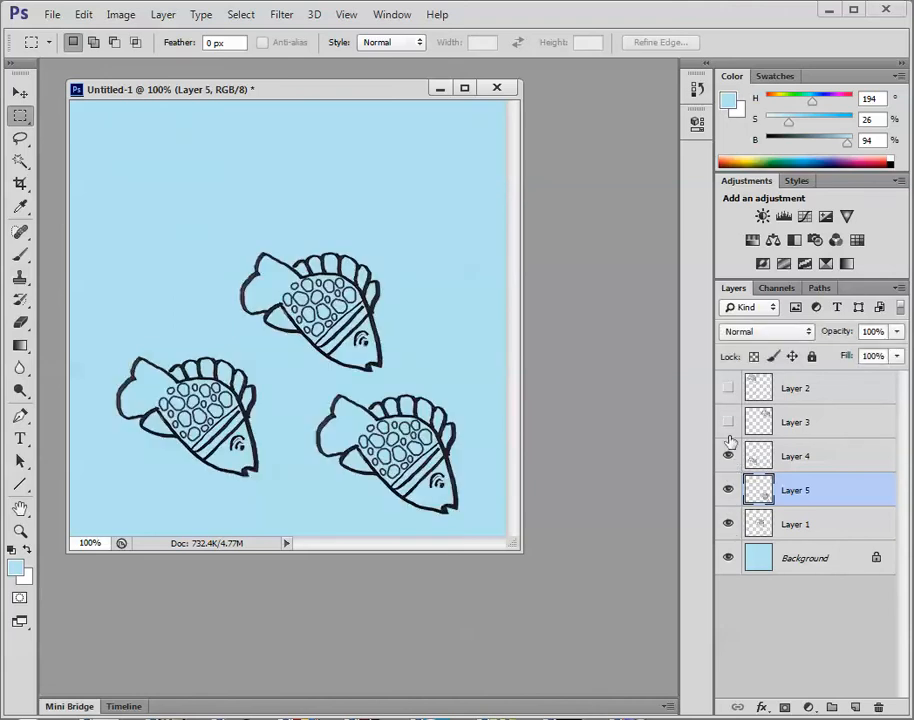
left_click(728, 422)
left_click(728, 388)
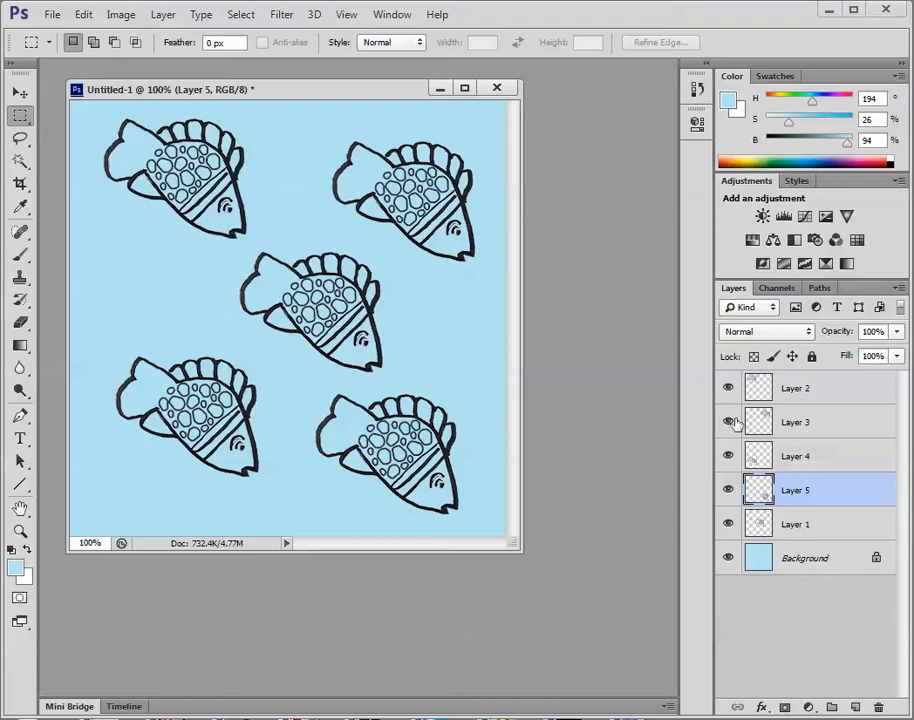
Add a Color Overlay effect in blue (#262db0) to the middle fish on Layer 1.
left_click(804, 530)
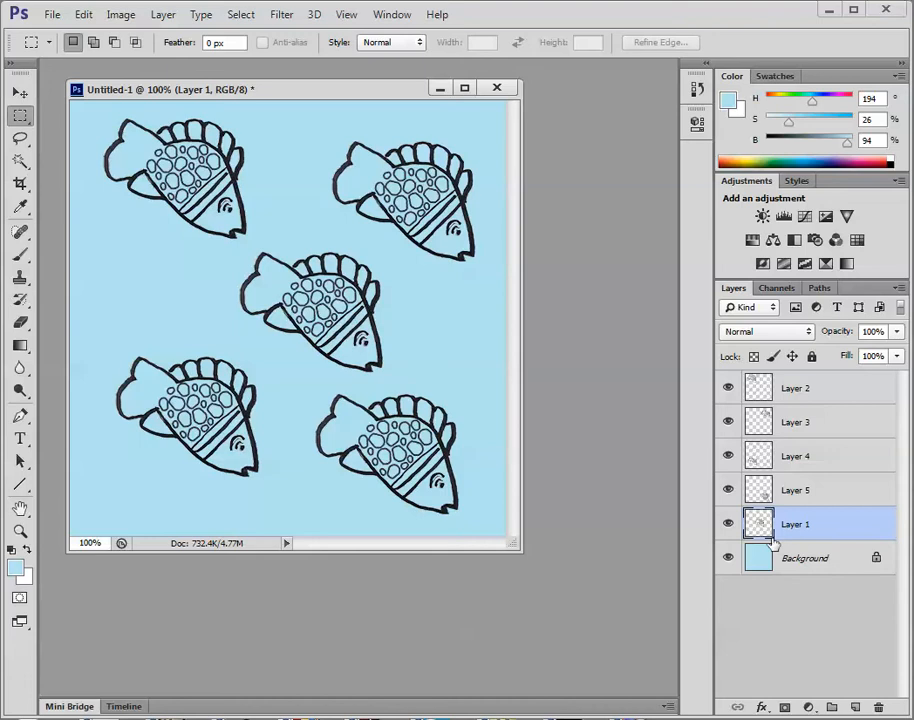
left_click(762, 708)
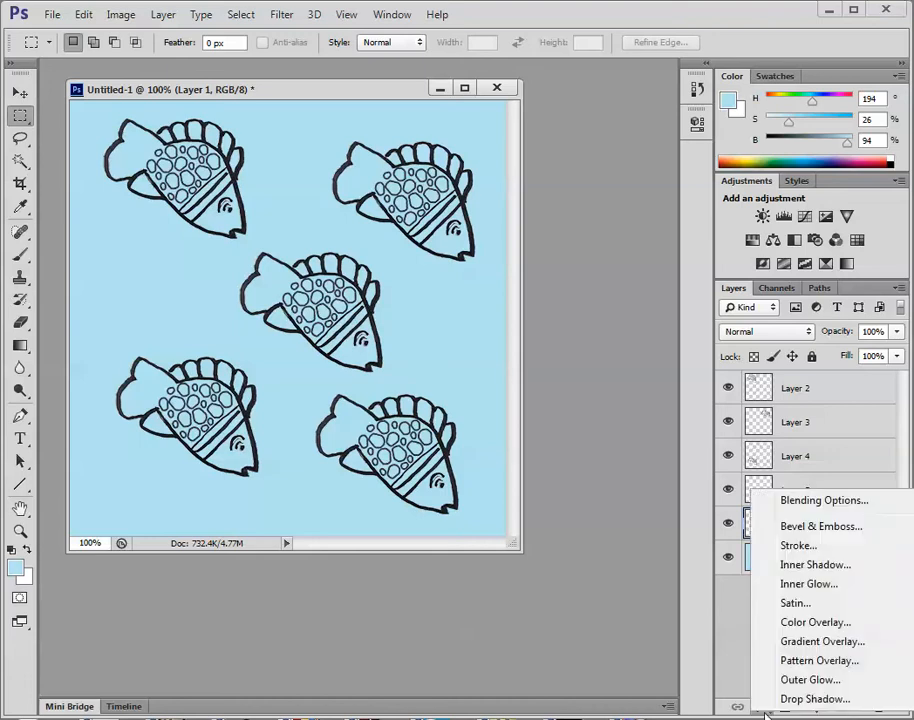
left_click(786, 622)
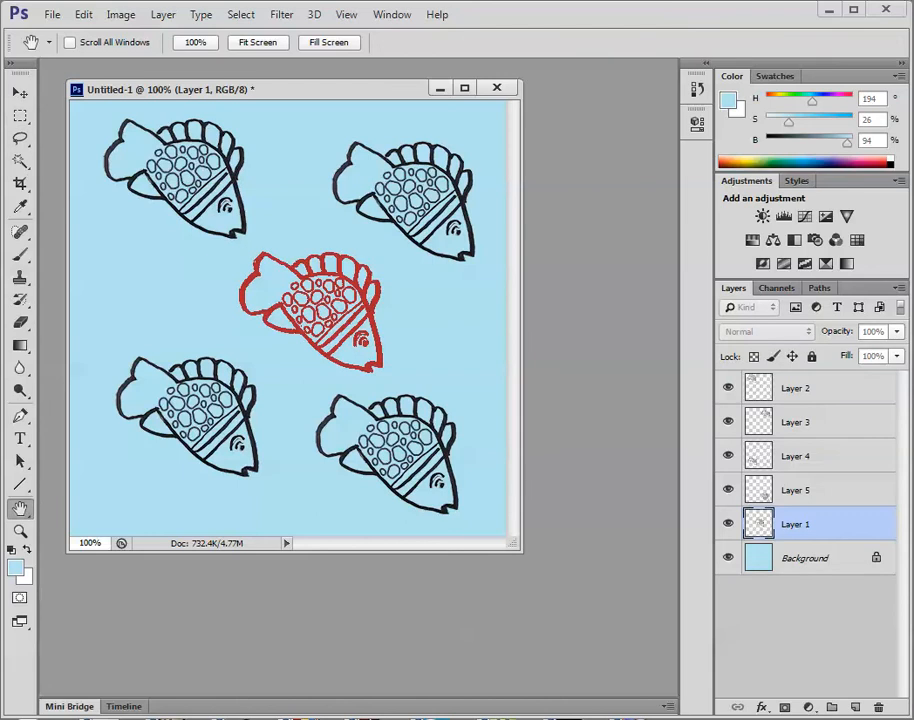
left_click_drag(567, 146, 484, 91)
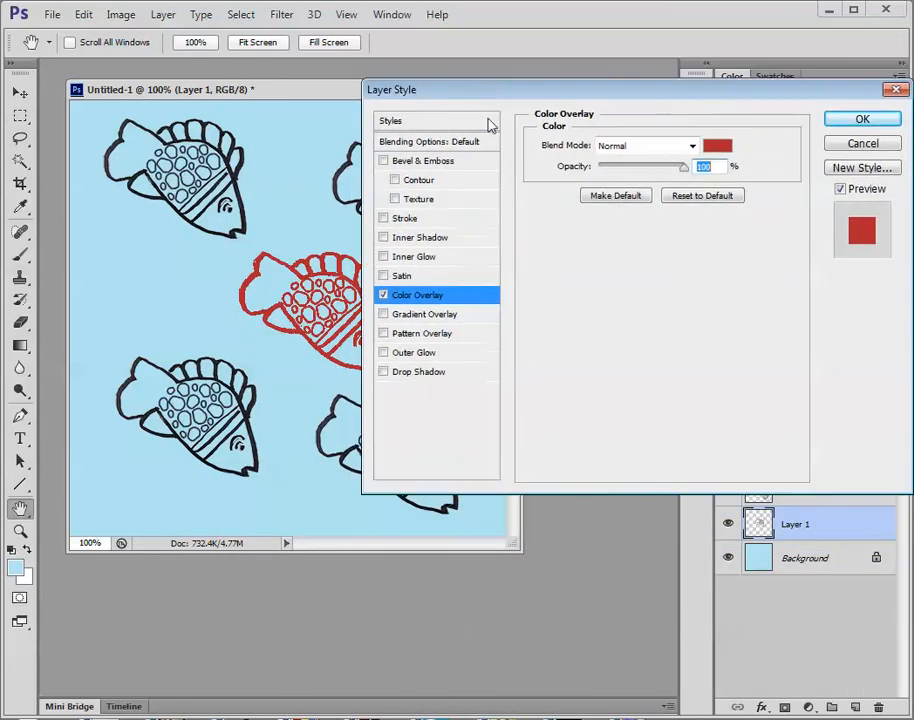
left_click(716, 148)
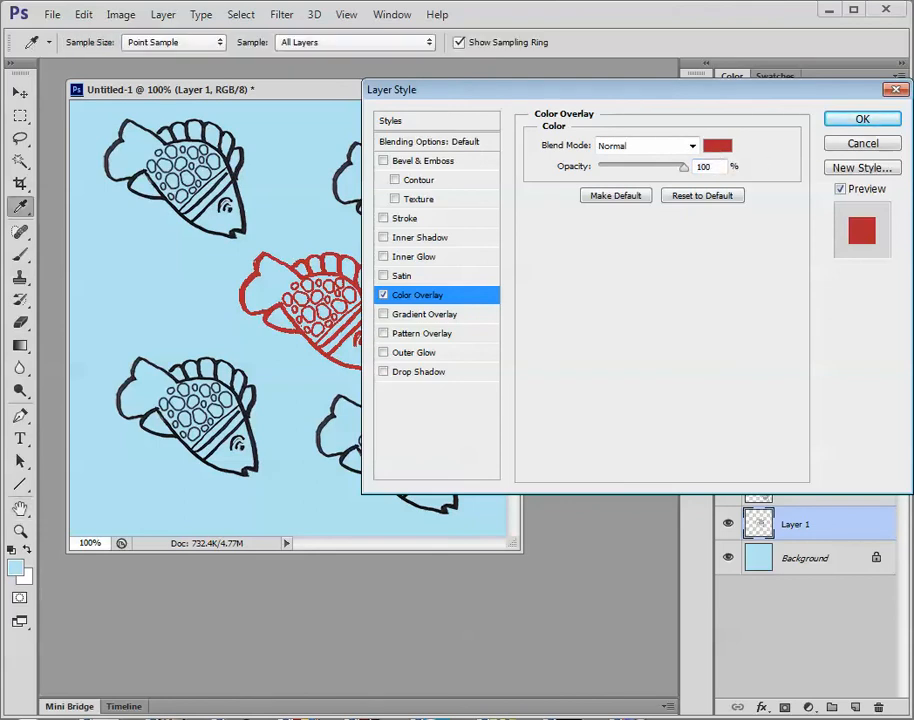
left_click_drag(543, 435, 561, 372)
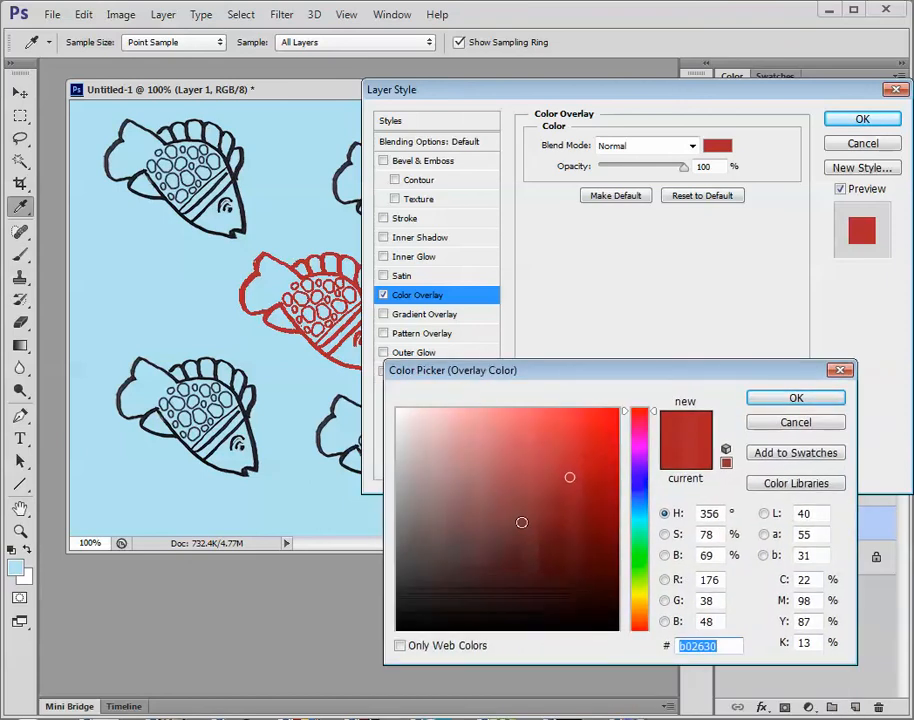
left_click(640, 490)
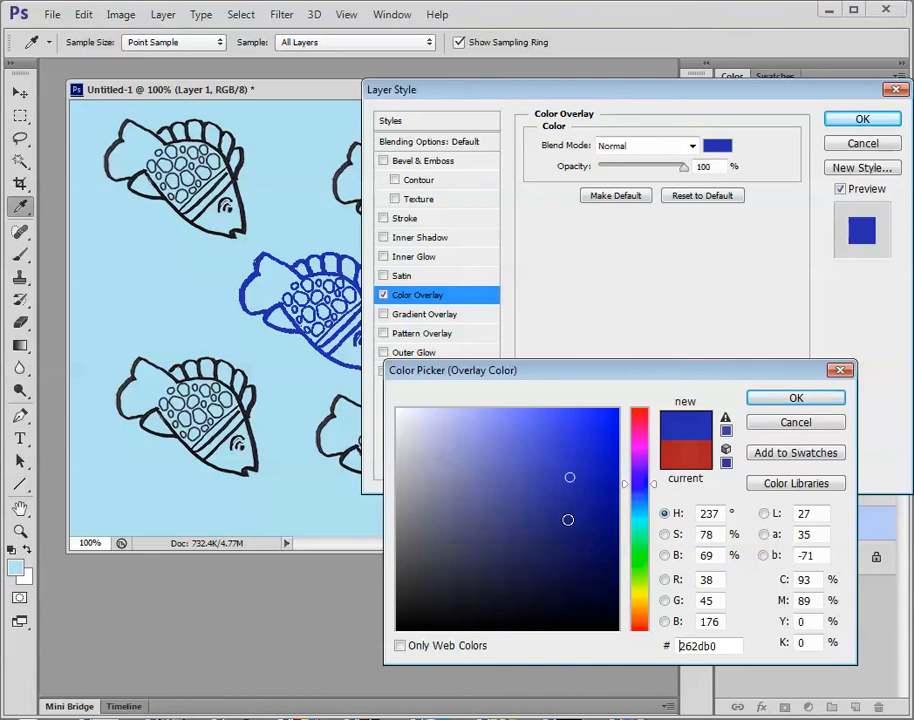
left_click(784, 401)
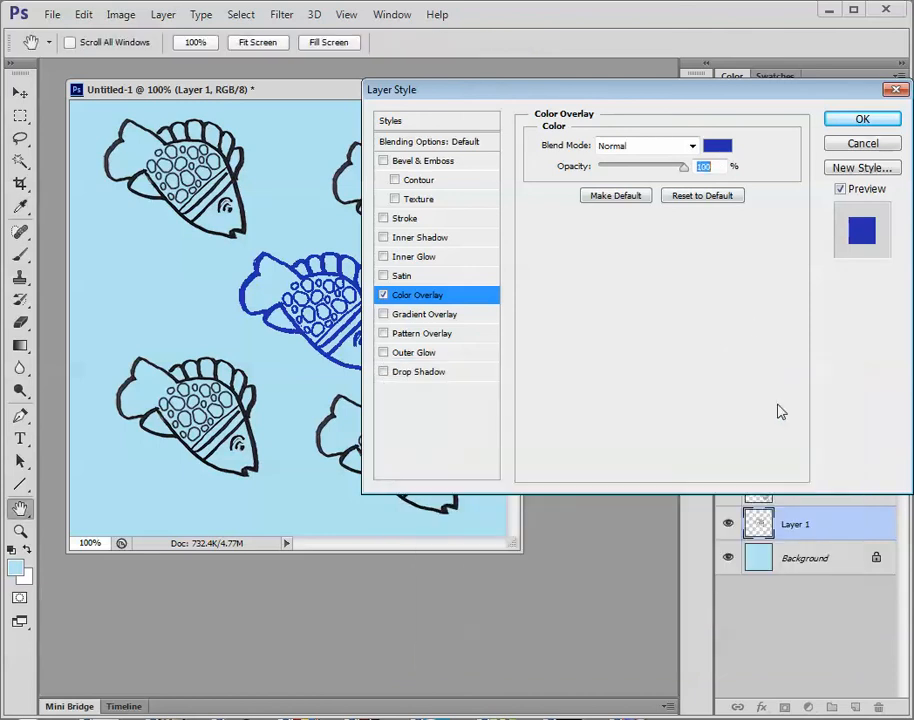
left_click(860, 120)
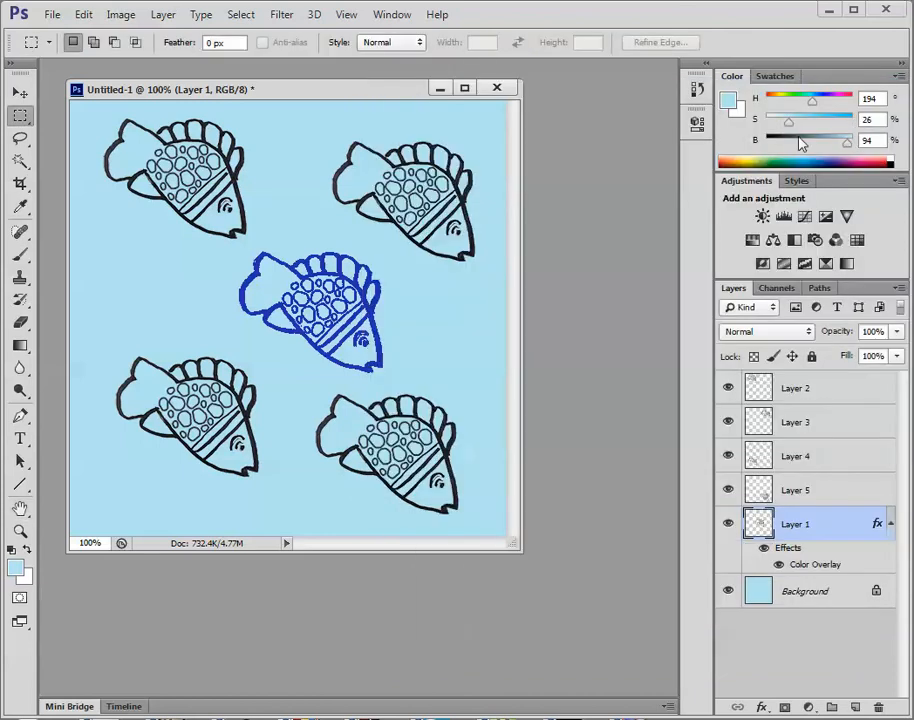
Add a Color Overlay effect in yellow (#d9e022) to the lower-right fish on Layer 5.
left_click(800, 491)
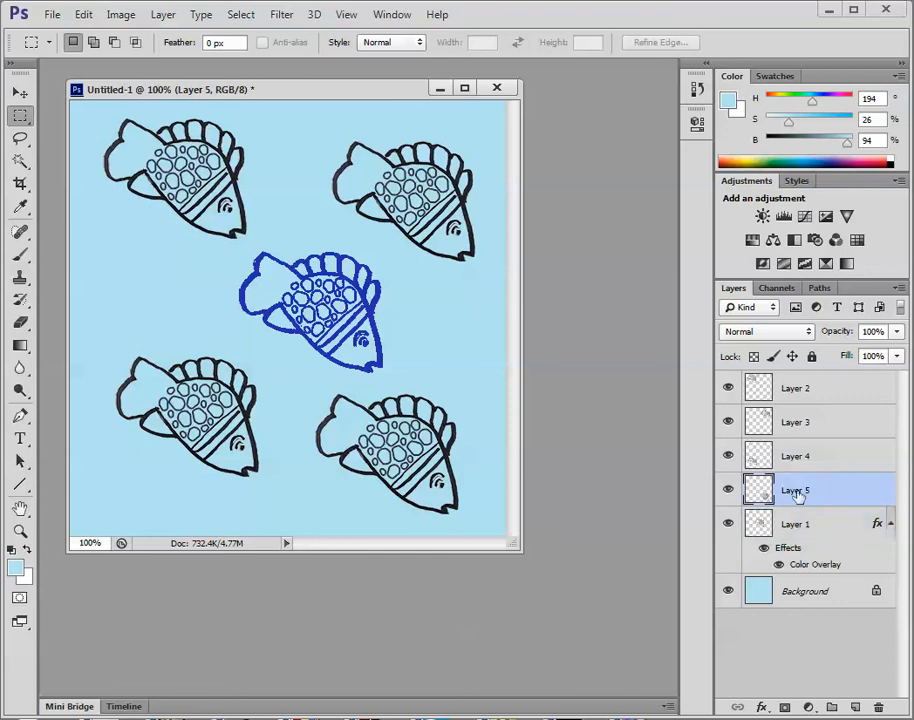
left_click(763, 707)
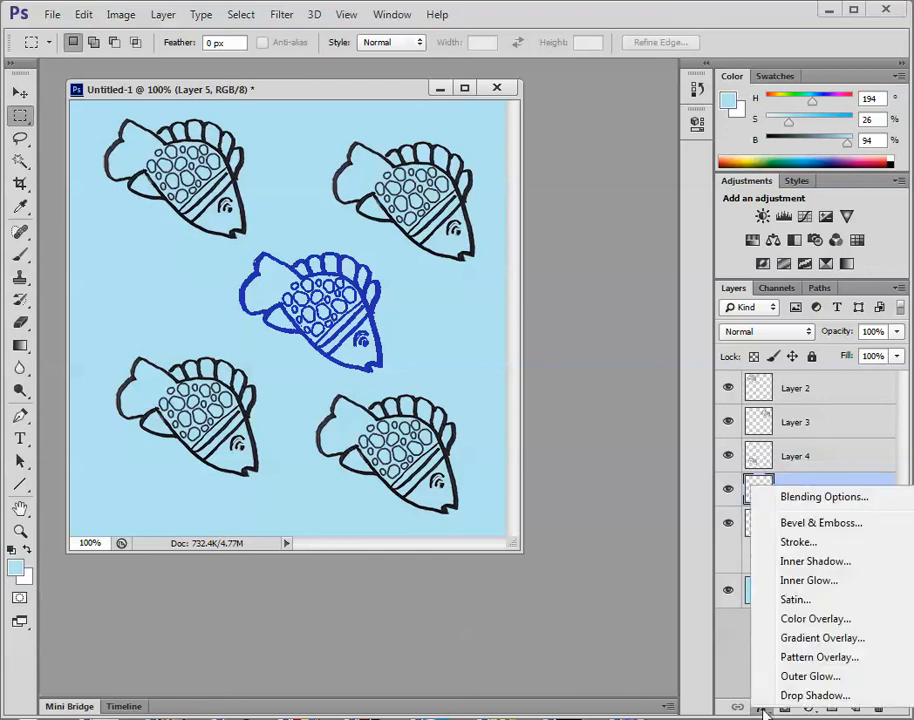
left_click(778, 619)
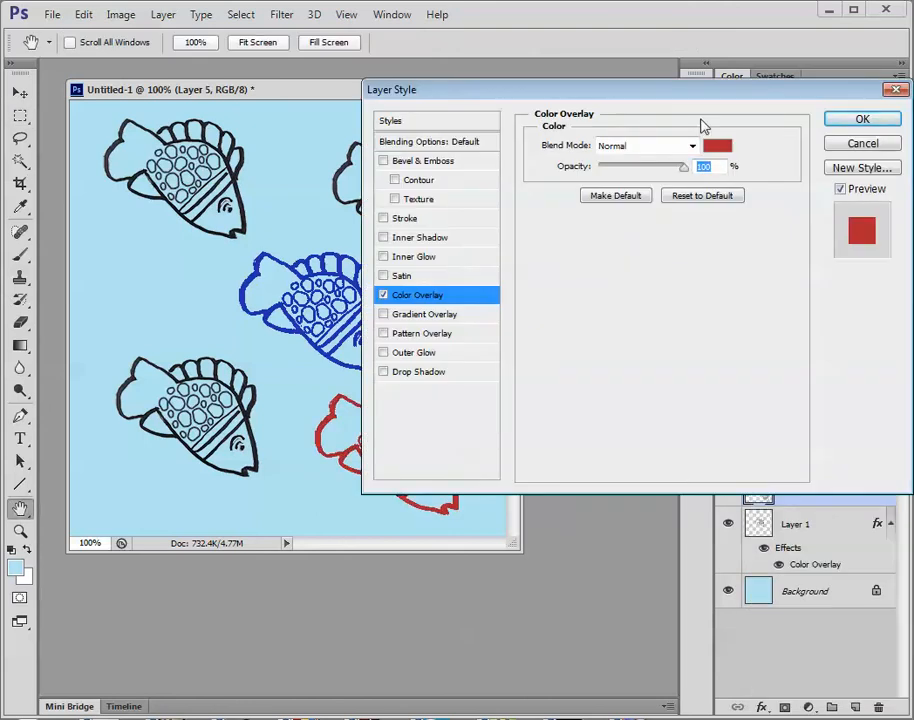
left_click(718, 147)
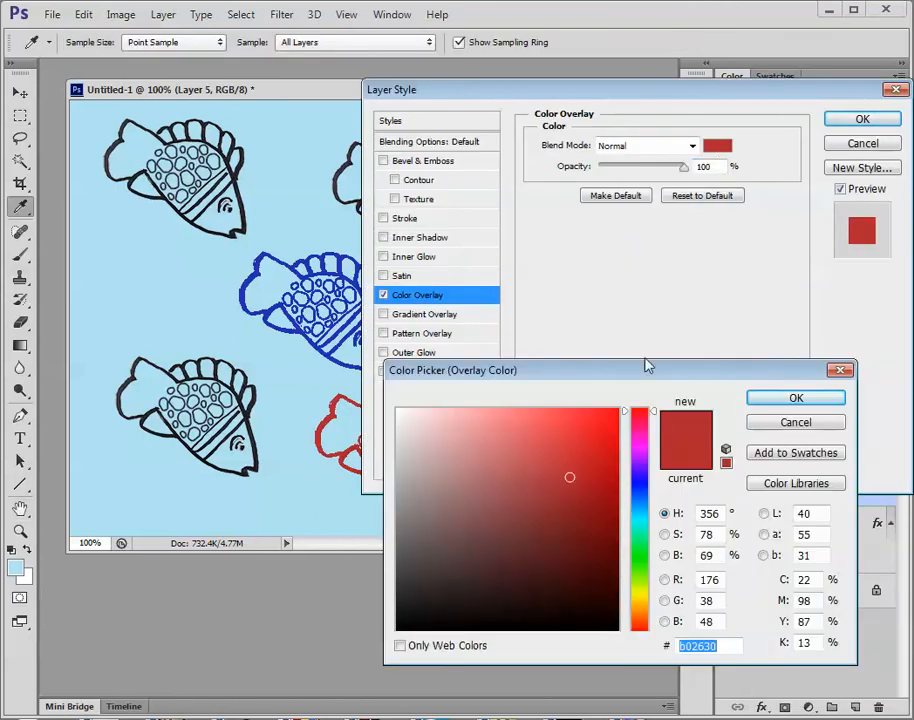
left_click(644, 596)
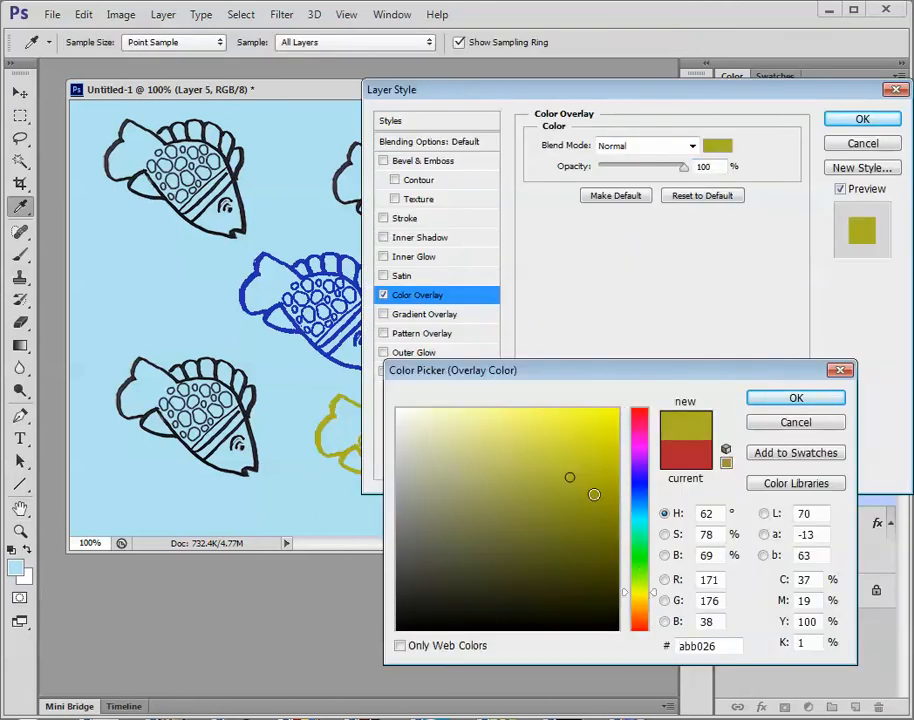
left_click(584, 435)
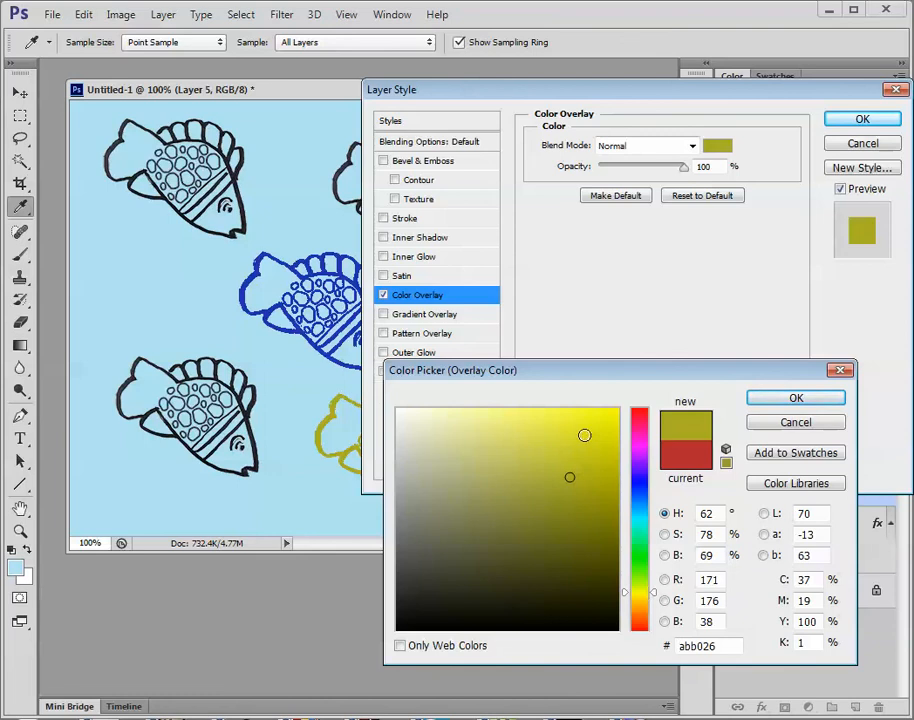
left_click(757, 400)
left_click(855, 121)
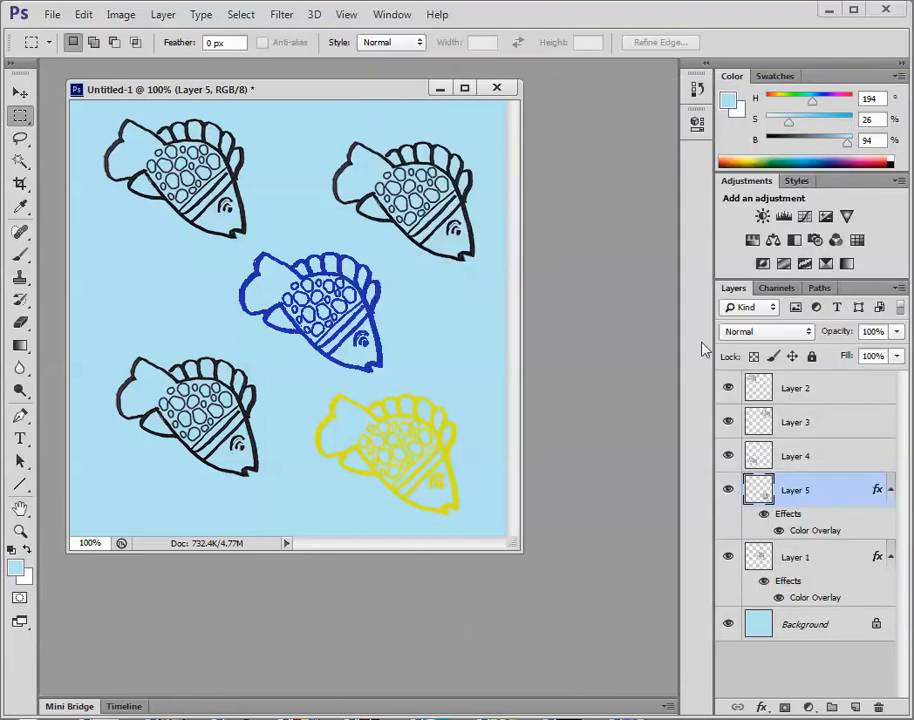
Add a Color Overlay effect in green (#33b026) to the lower-left fish on Layer 4.
left_click(797, 460)
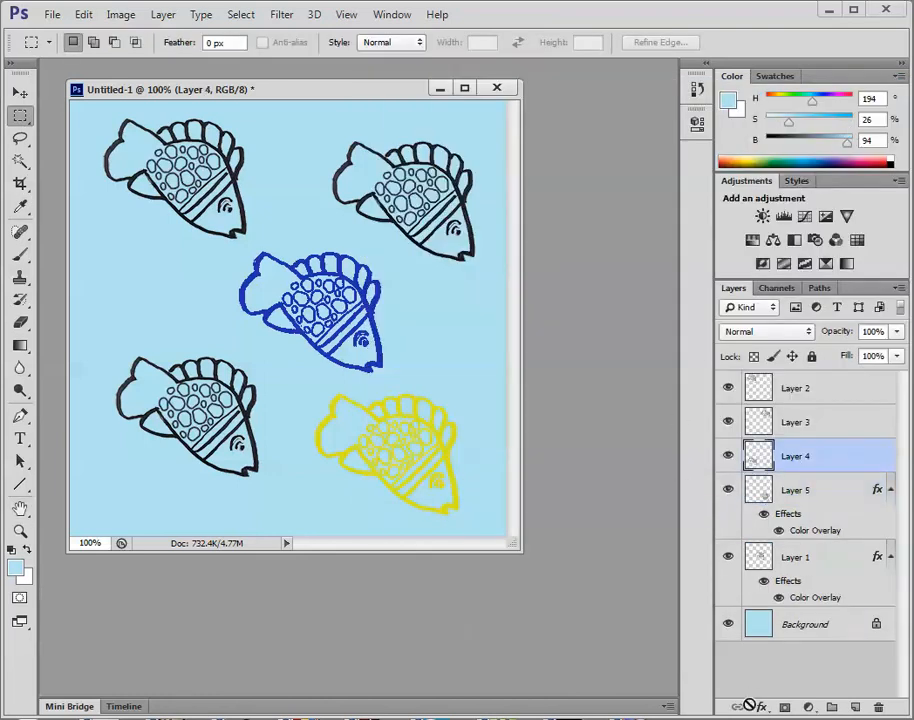
left_click(761, 707)
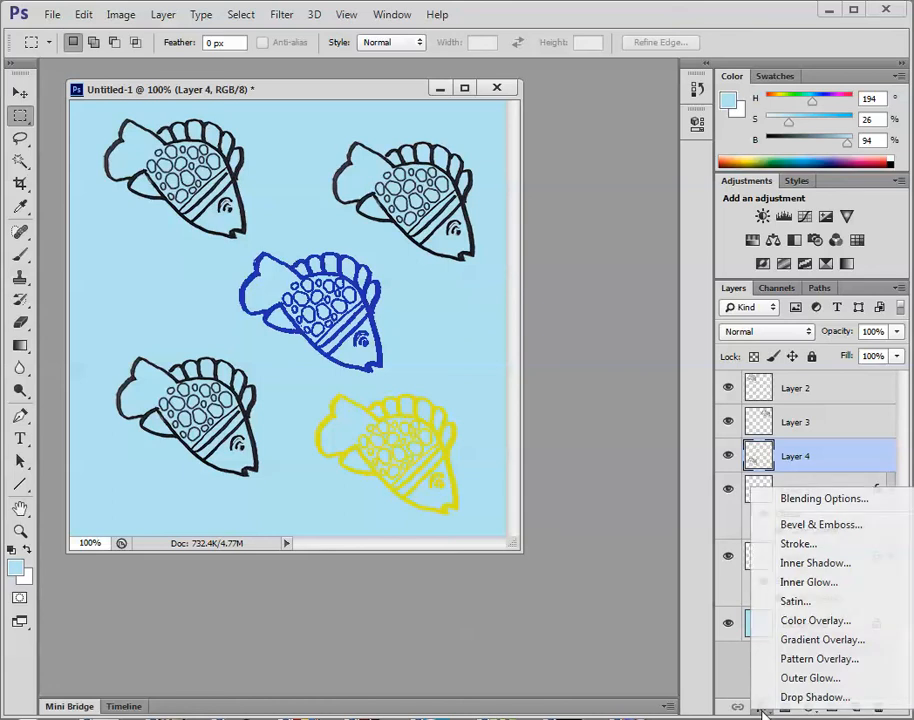
left_click(800, 621)
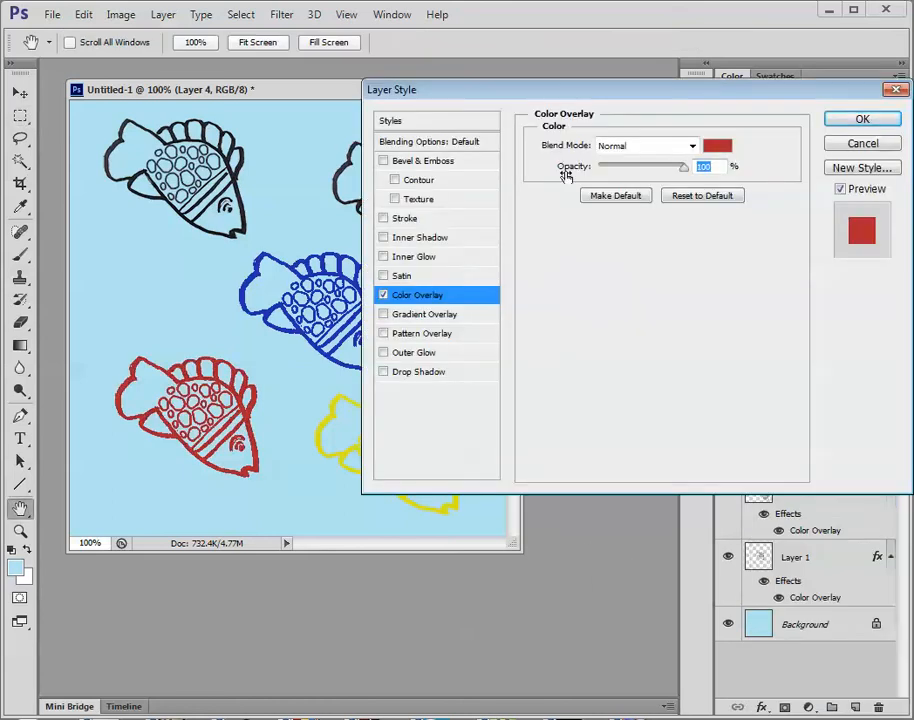
left_click(721, 147)
left_click(638, 560)
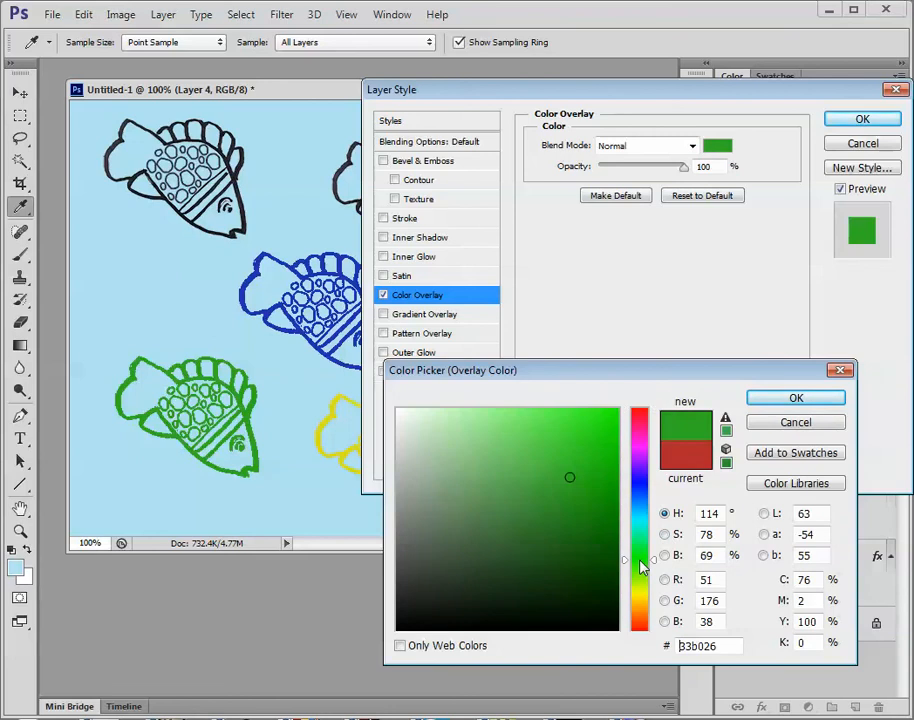
left_click(786, 399)
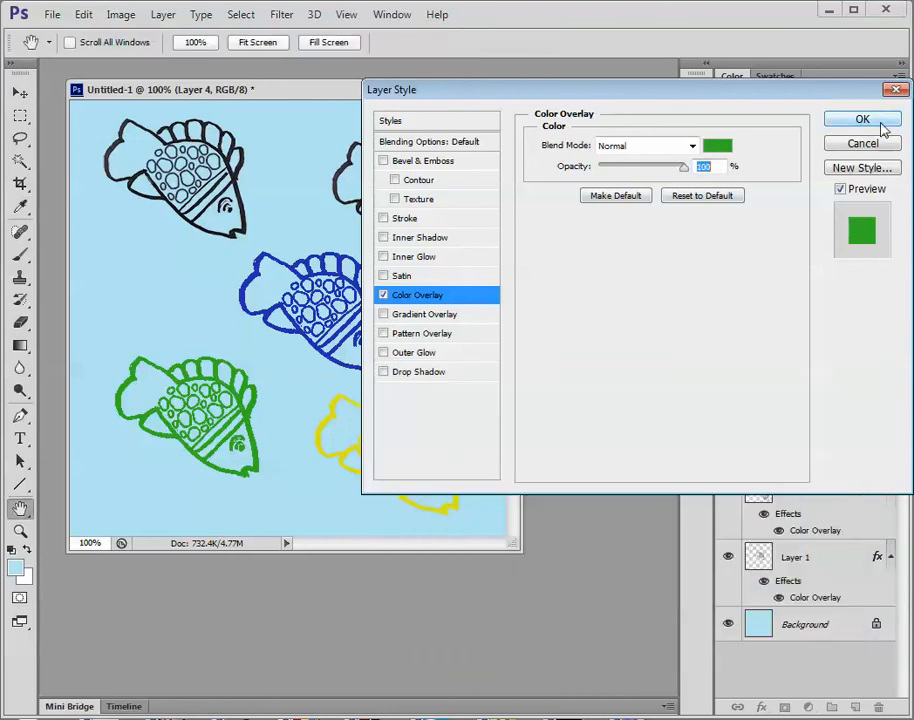
left_click(862, 120)
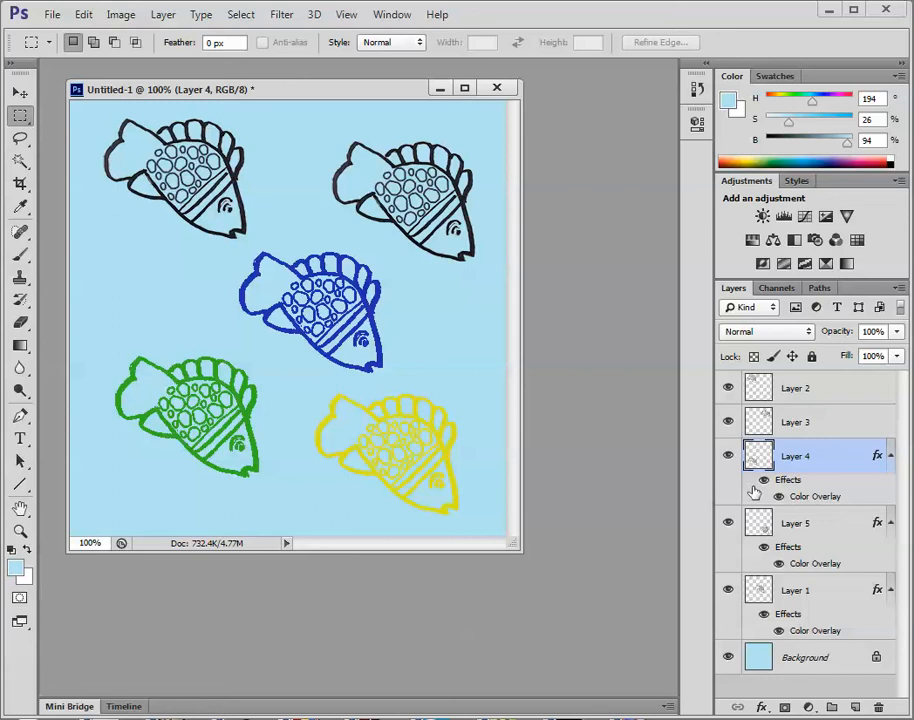
Toggle Layer 5's visibility to identify its fish, and change its existing Color Overlay to orange (#e05c22).
left_click(729, 524)
left_click(729, 524)
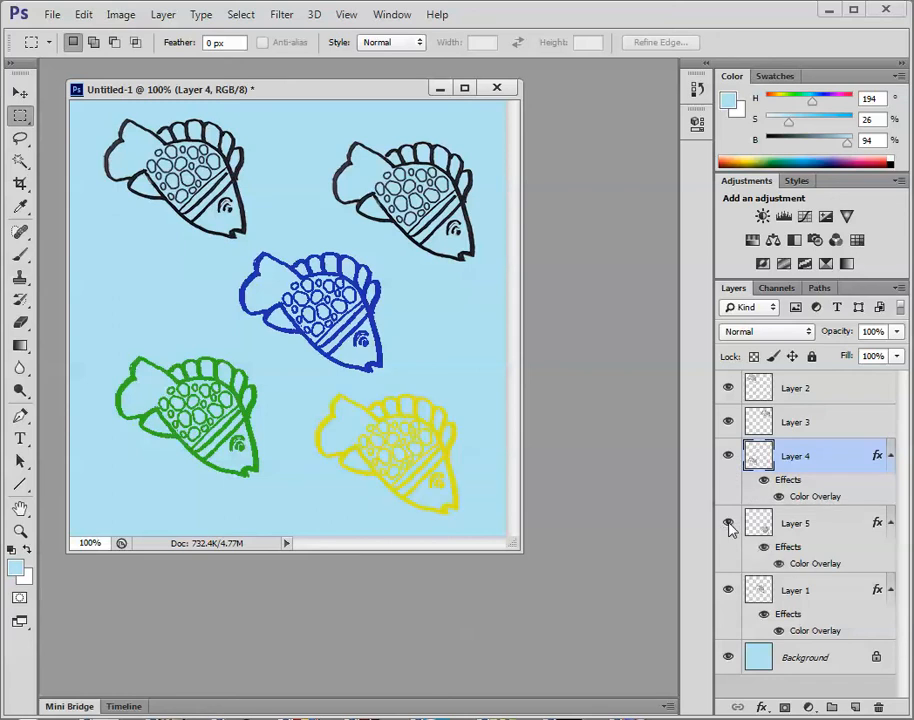
double_click(803, 565)
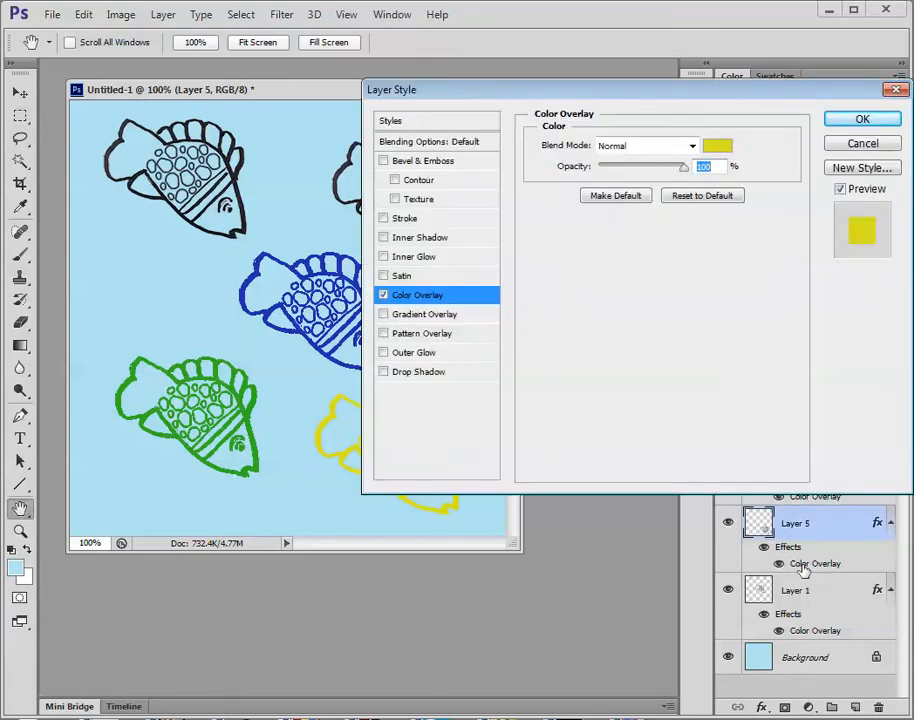
left_click(719, 147)
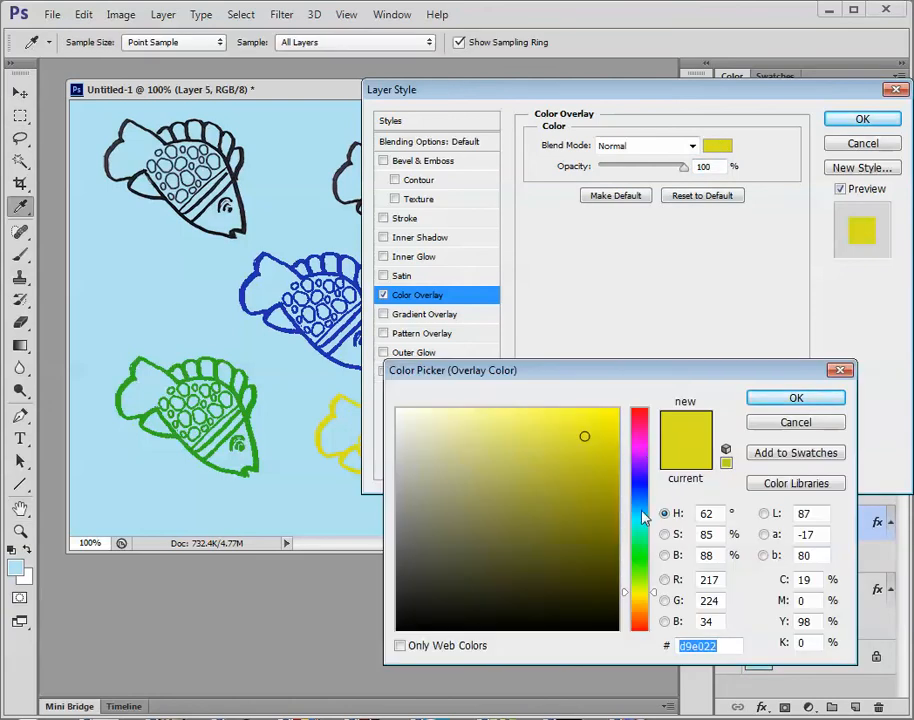
left_click(642, 621)
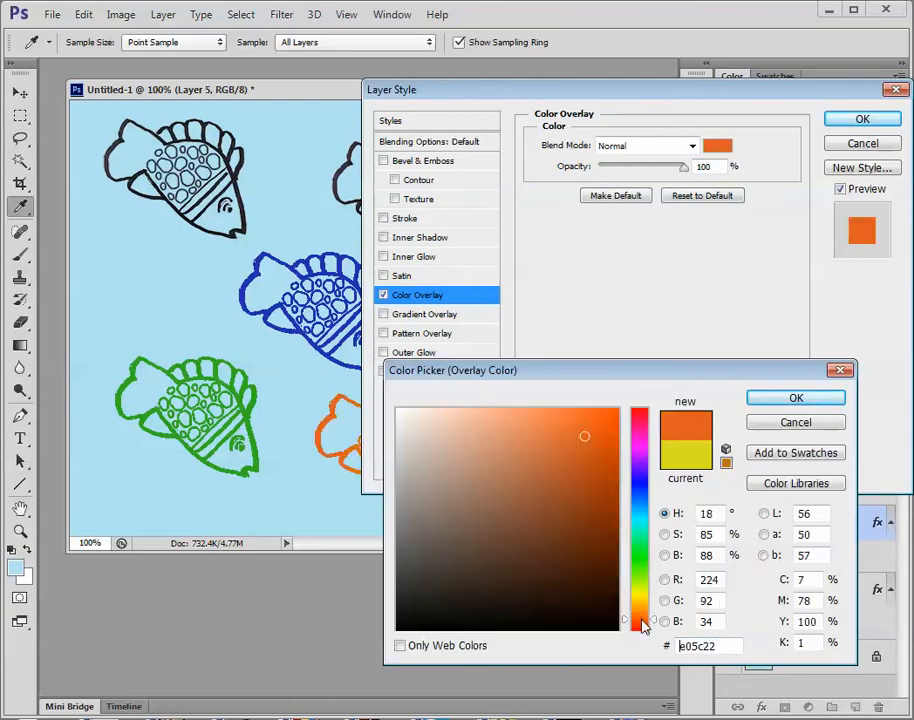
left_click(777, 400)
left_click(852, 120)
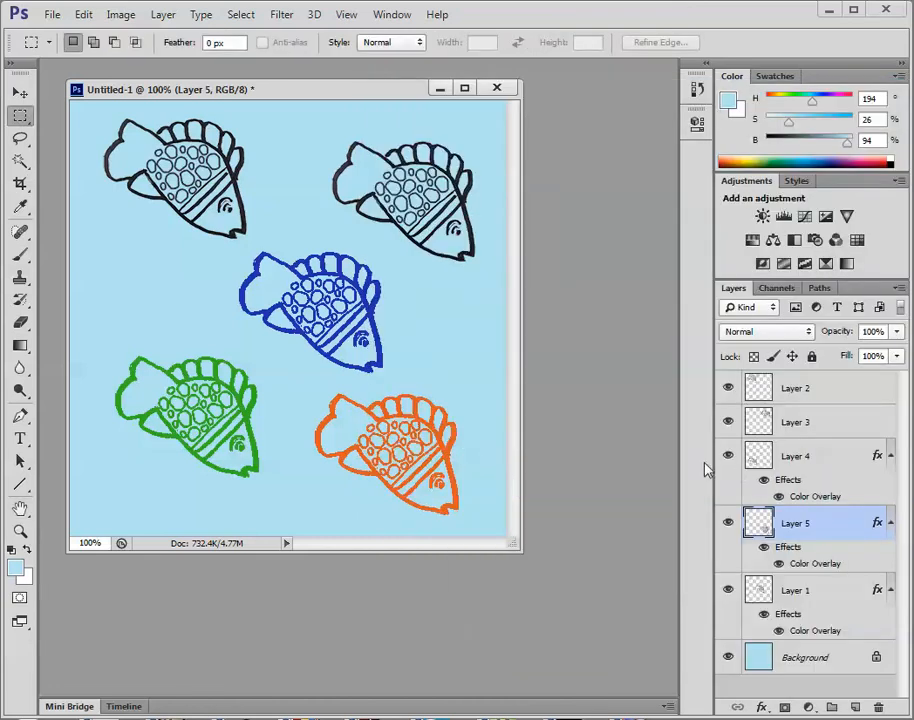